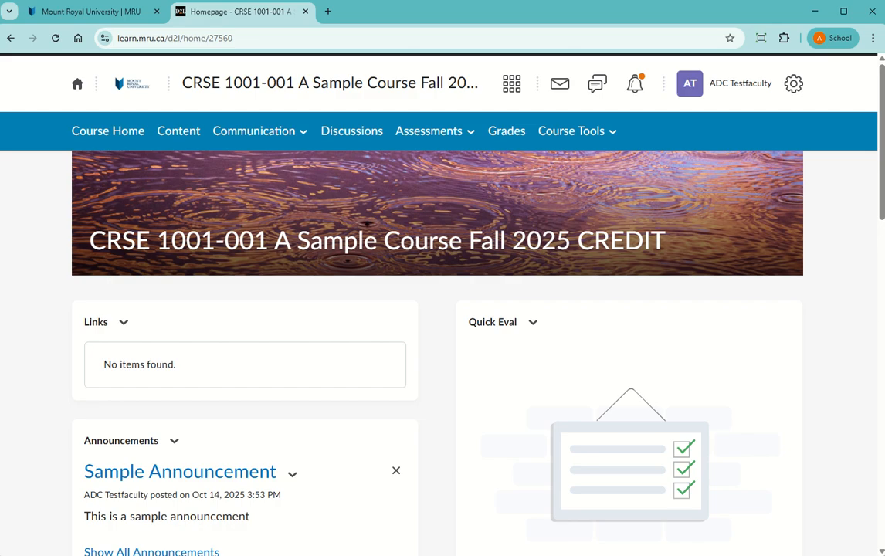
- Create a new assignment titled "Formula sheet", make it visible to learners, and save it
left_click(450, 136)
left_click(445, 186)
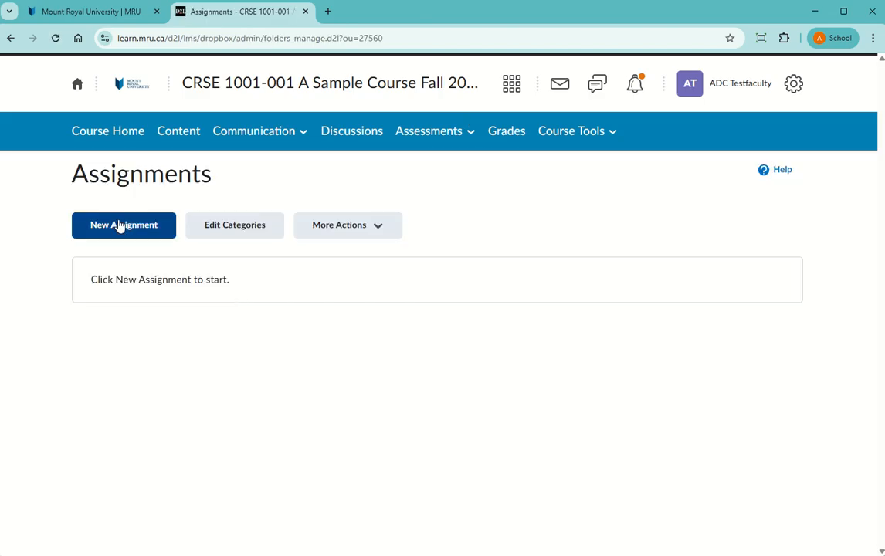
left_click(120, 224)
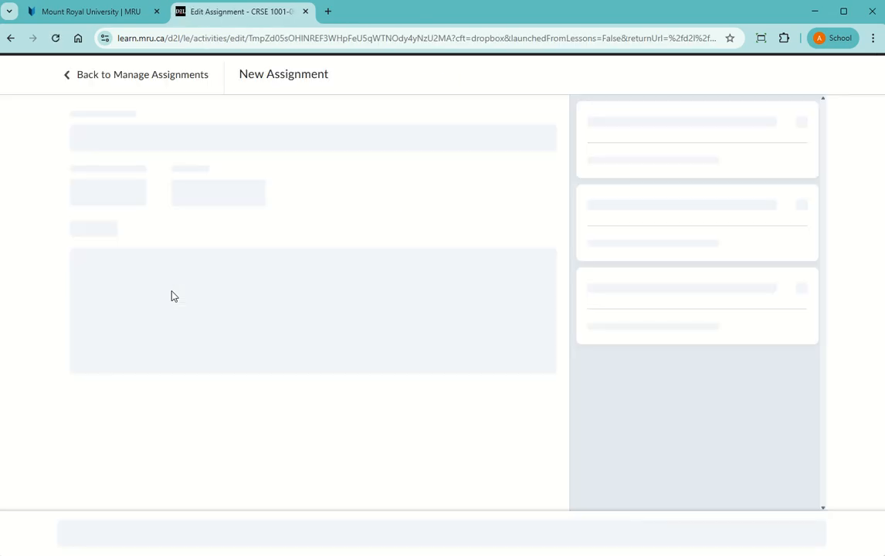
left_click_drag(174, 144, 43, 140)
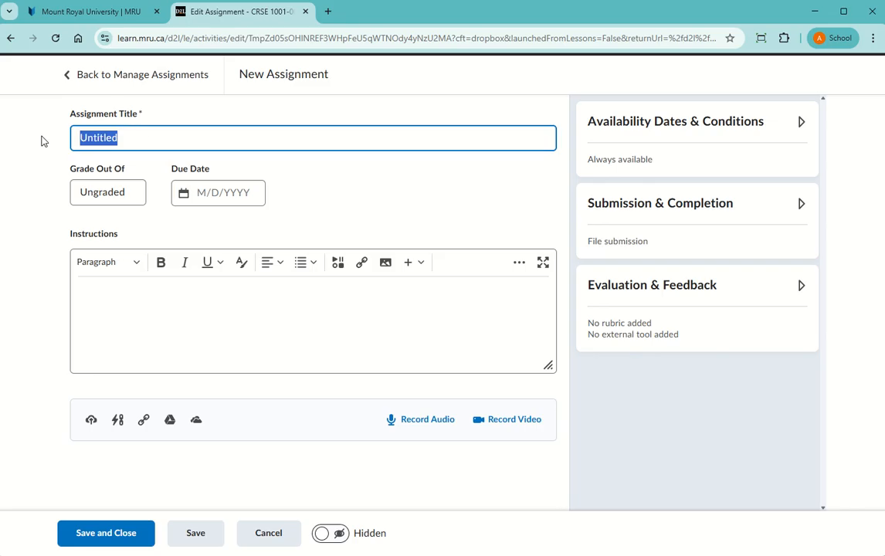
type("Formukla")
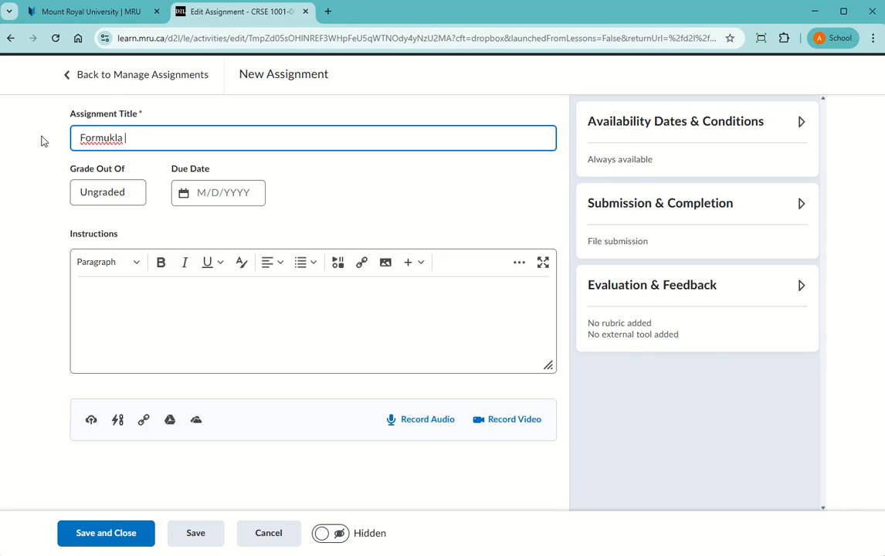
key("BackSpace")
key("BackSpace")
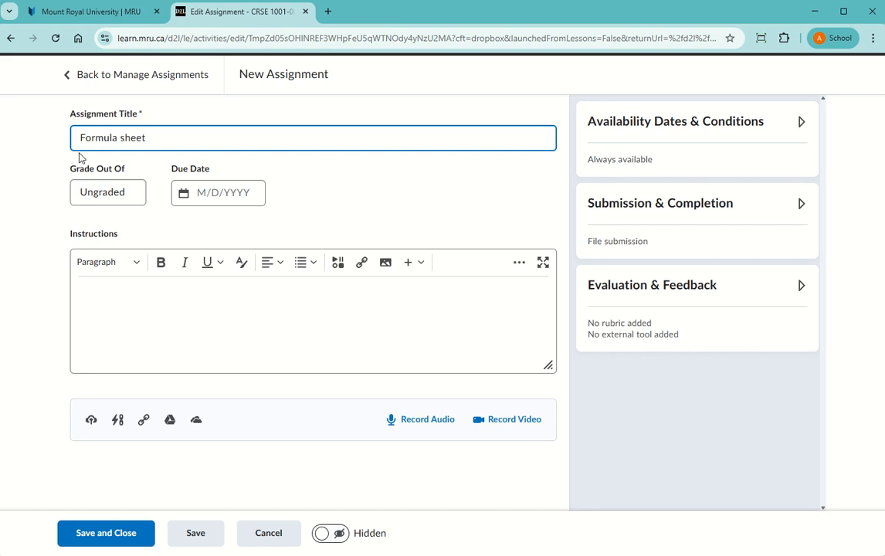
left_click(334, 534)
left_click(102, 536)
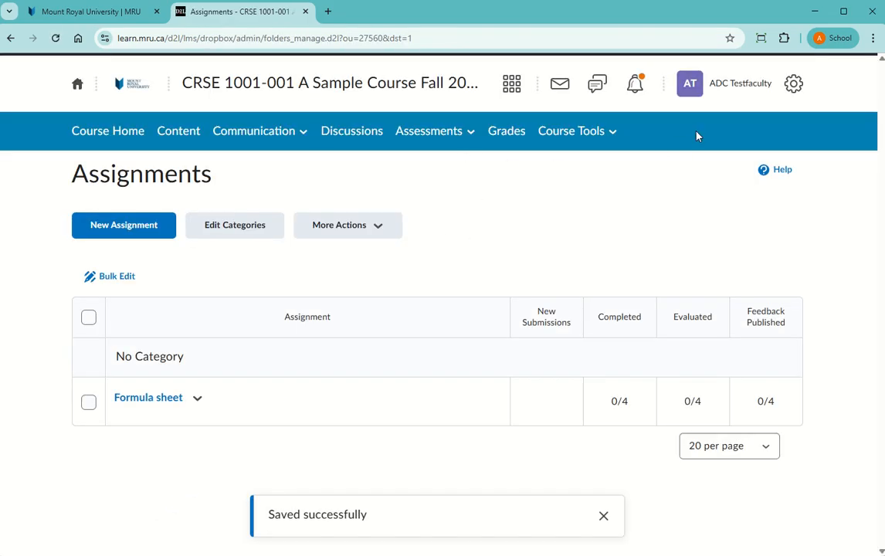
- Switch the course to the learner view and open the Formula sheet assignment
left_click(742, 88)
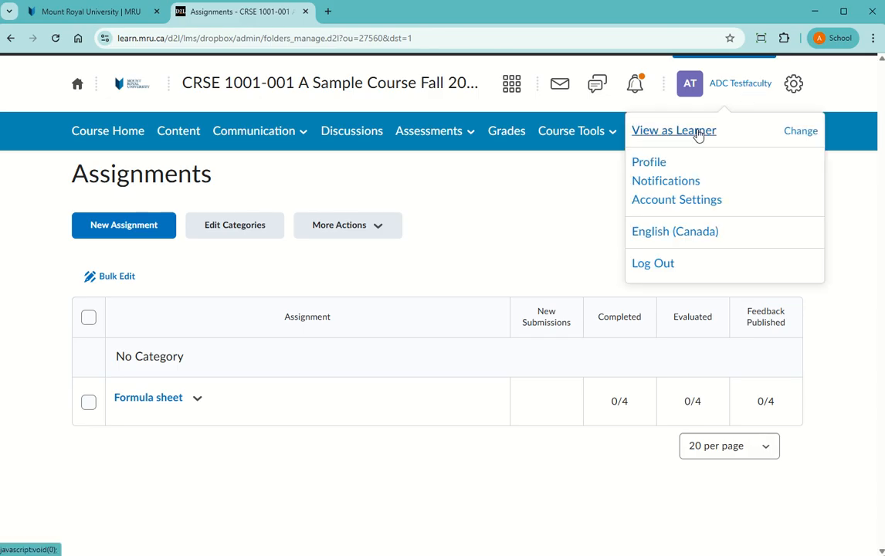
left_click(700, 132)
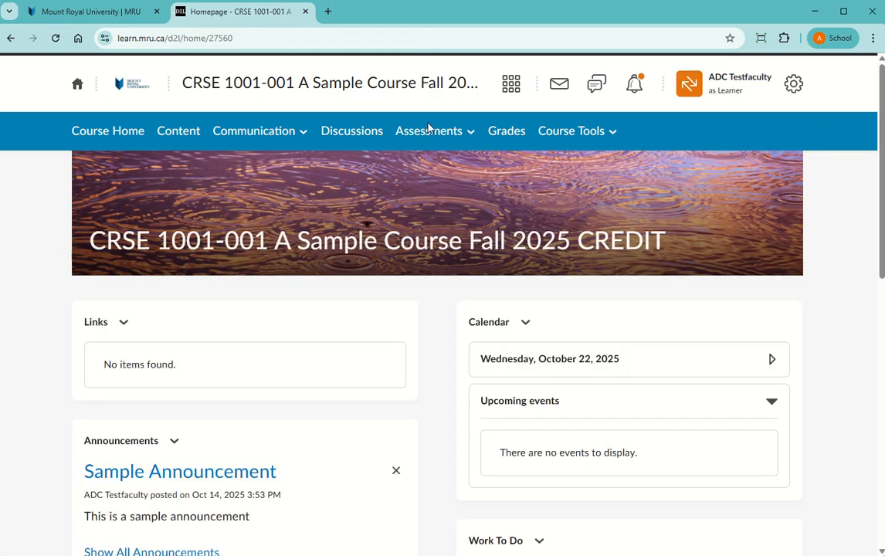
left_click(419, 133)
left_click(411, 169)
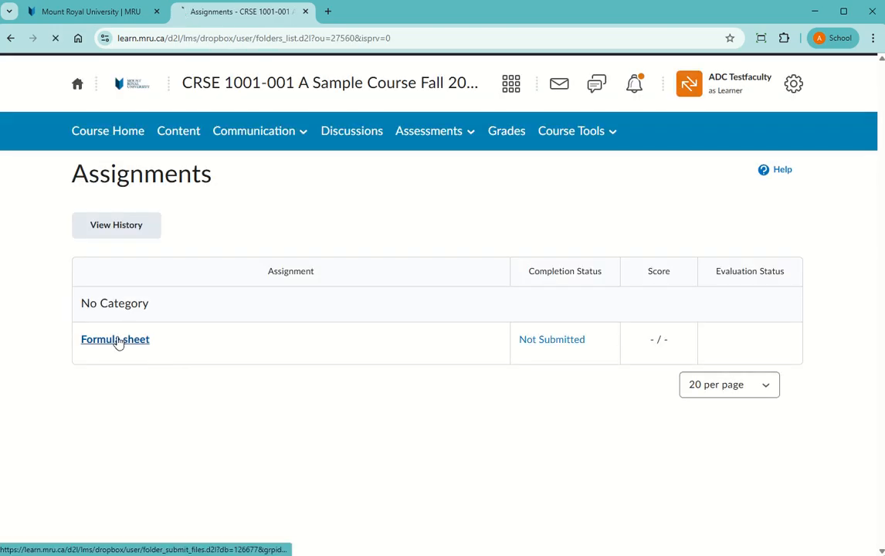
left_click(116, 339)
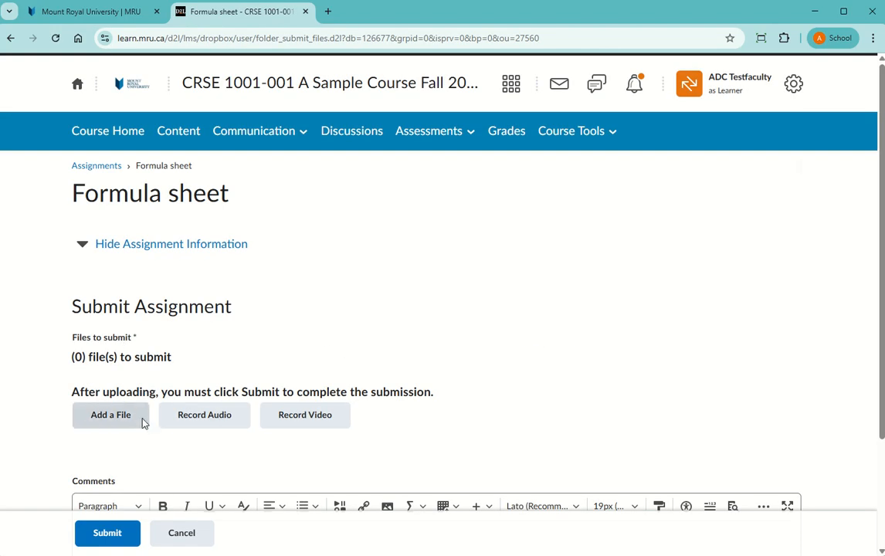
- Upload Formula sheet.xlsx from the Downloads folder, submit it to the assignment, and finish the submission review
left_click(142, 421)
left_click(308, 185)
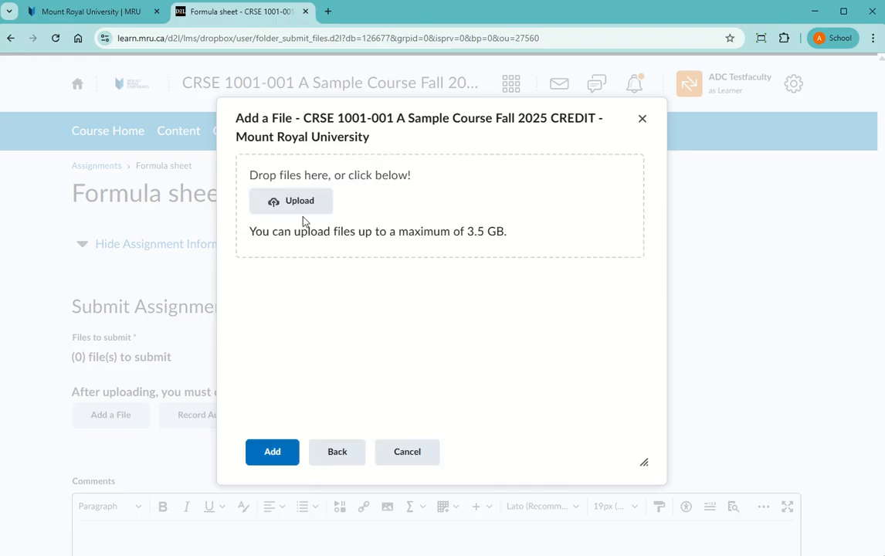
left_click(300, 210)
scroll(177, 217, "down", 1)
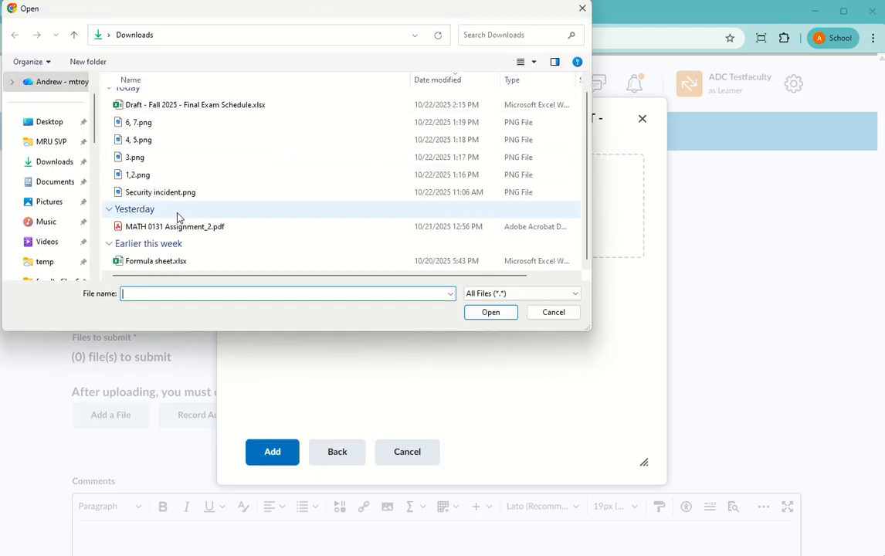
double_click(158, 263)
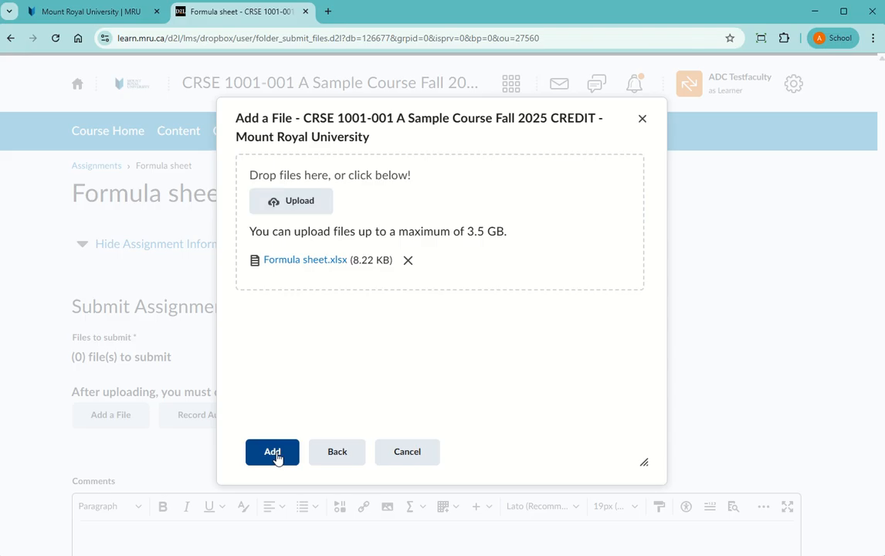
left_click(274, 454)
left_click(101, 536)
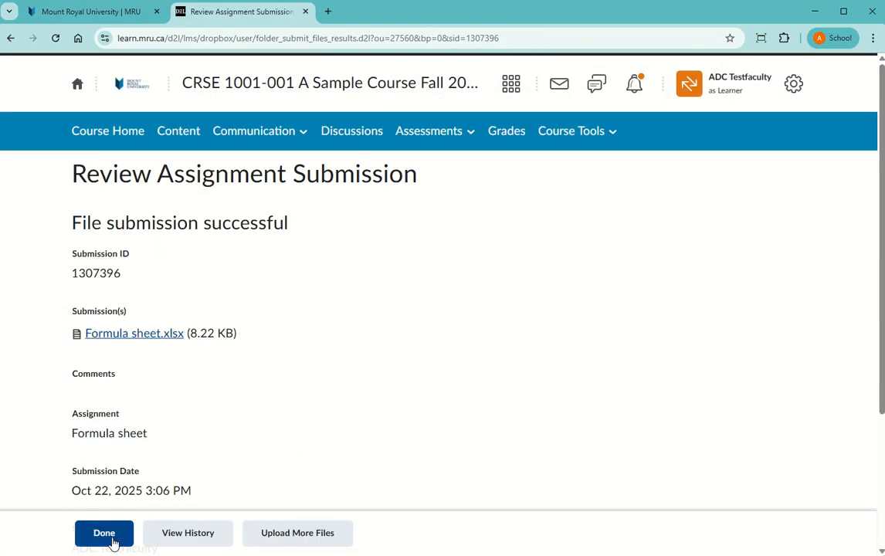
left_click(112, 541)
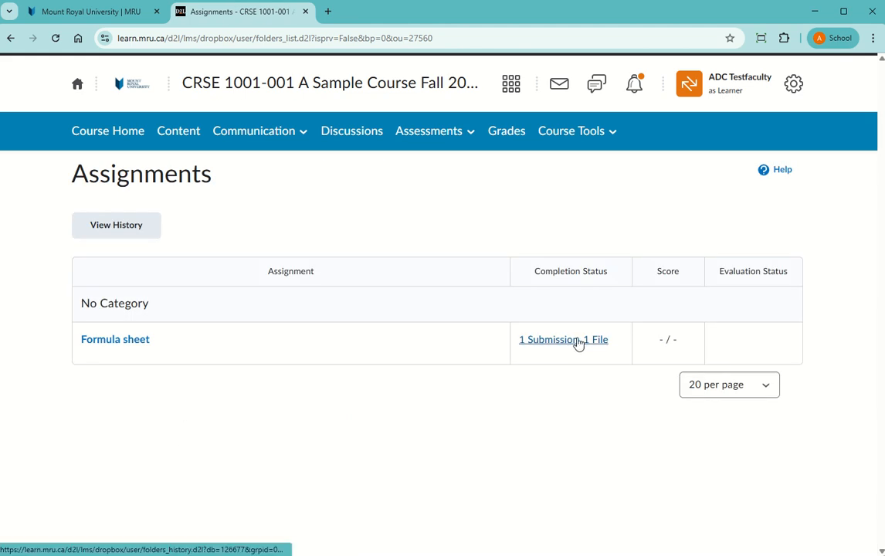
- Open the Formula sheet submission history and paste its page address into a new Notepad document
left_click(575, 343)
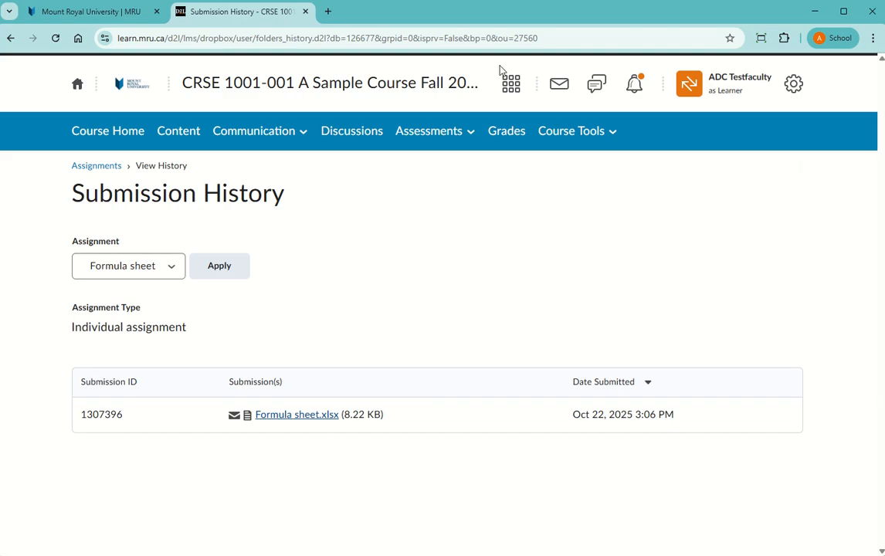
left_click(552, 42)
key("ctrl+c")
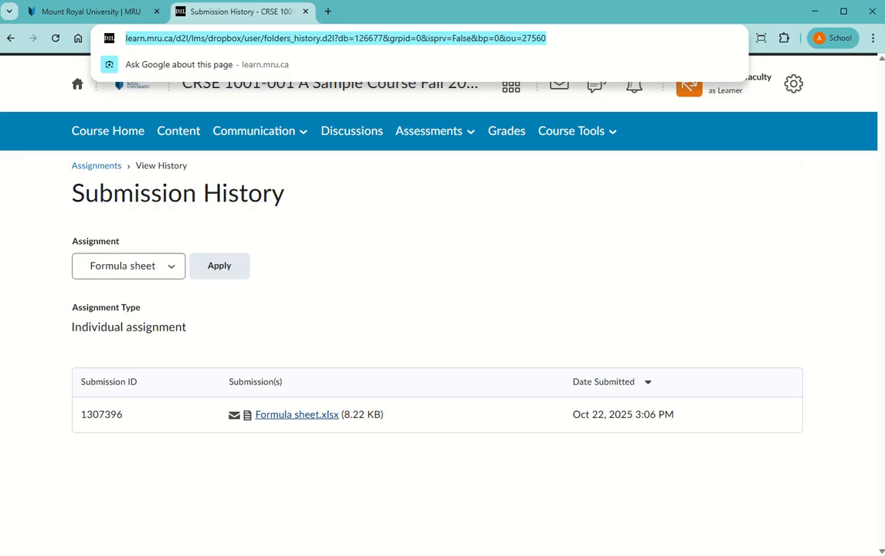
key("super")
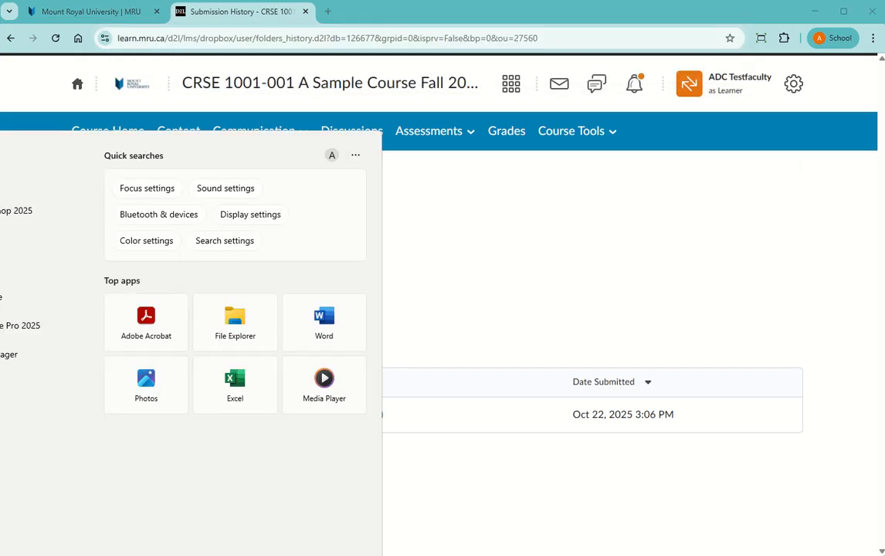
type("notepad")
key("Return")
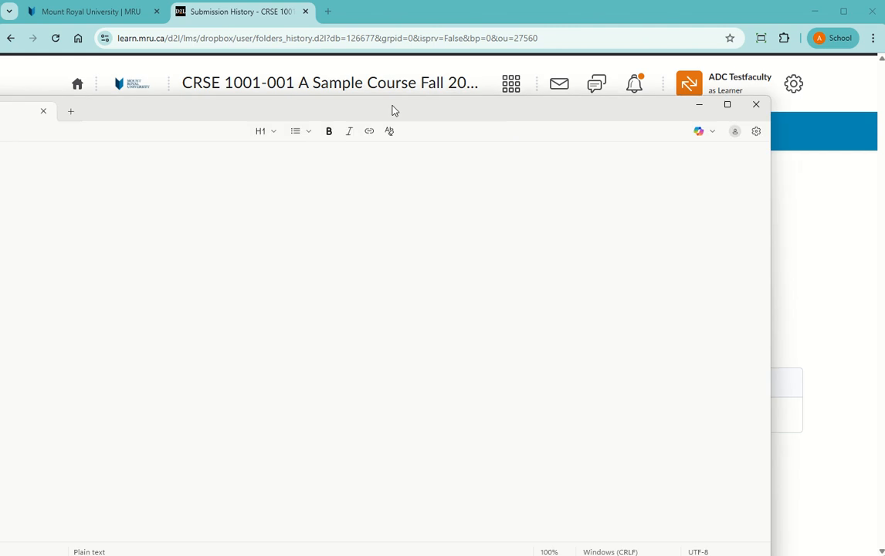
key("ctrl+v")
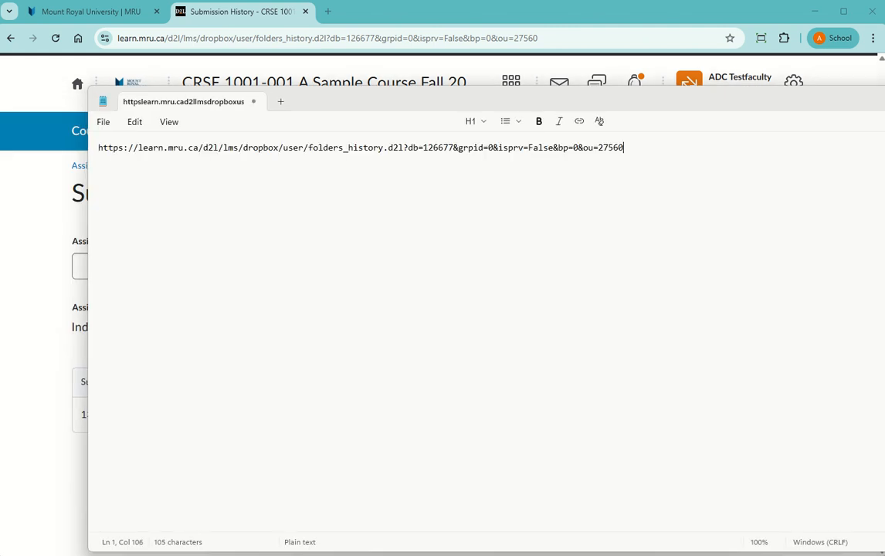
left_click_drag(880, 170, 800, 170)
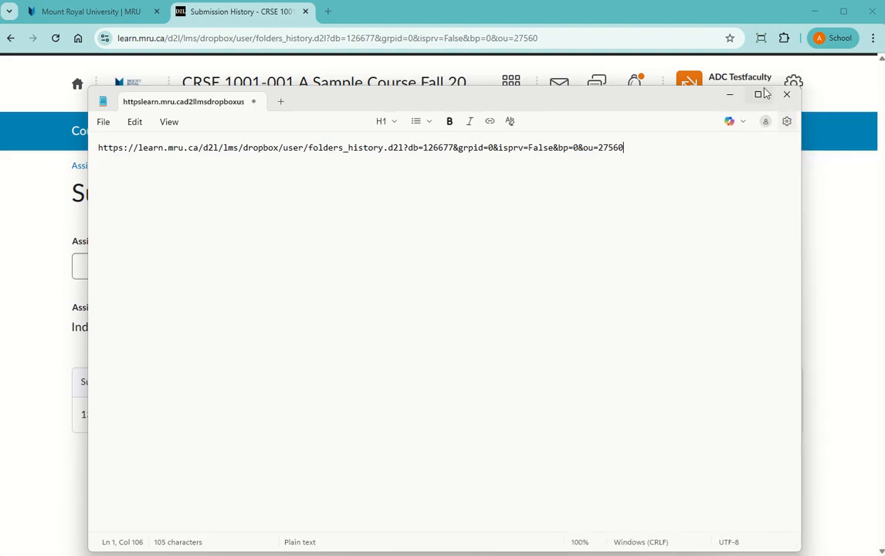
left_click(735, 93)
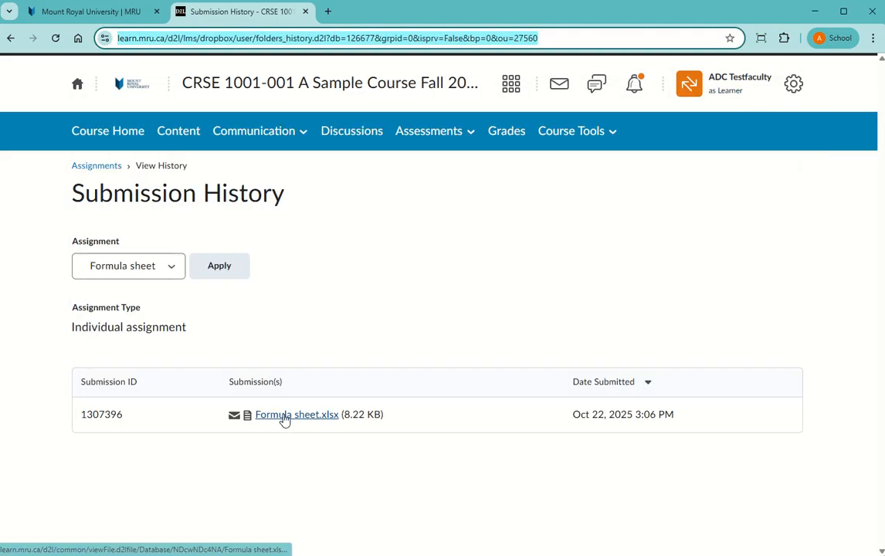
- Copy the link address of the submitted Formula sheet.xlsx and paste it on the second line in Notepad
right_click(284, 416)
left_click(351, 528)
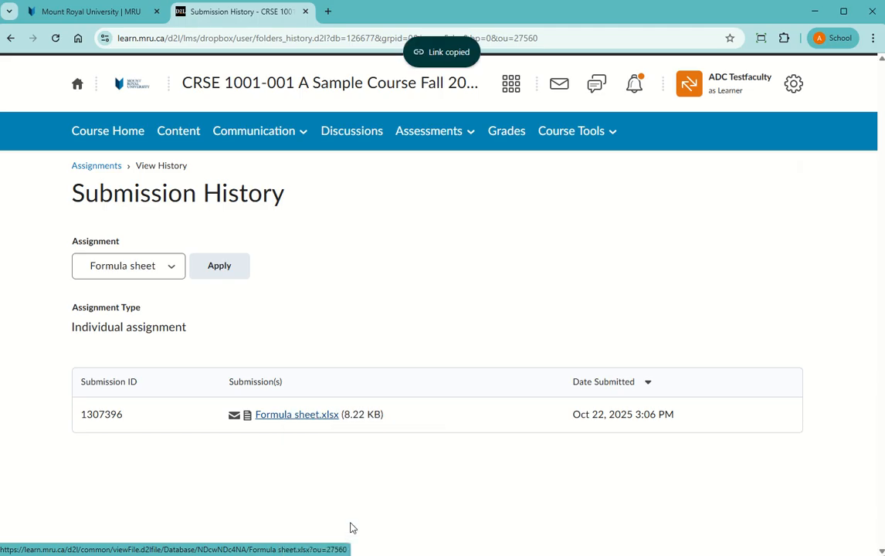
key("alt+Tab")
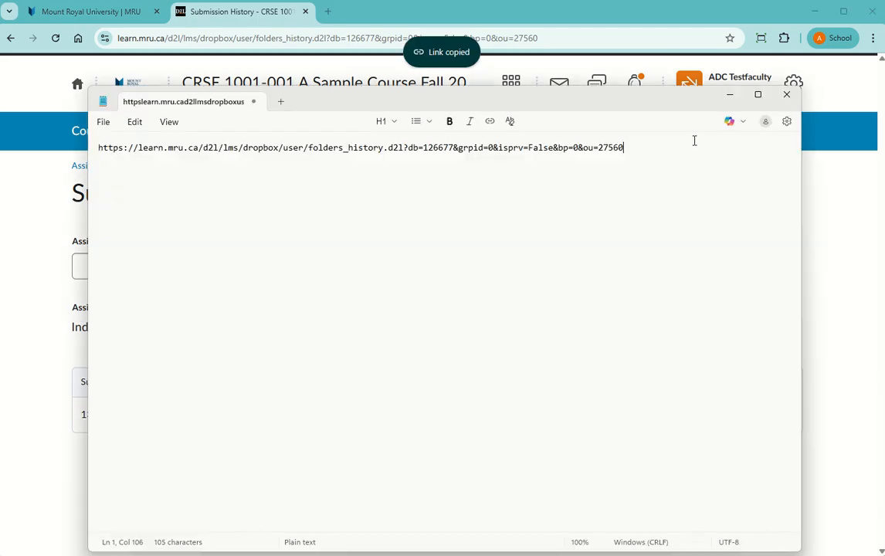
key("Return")
key("ctrl+v")
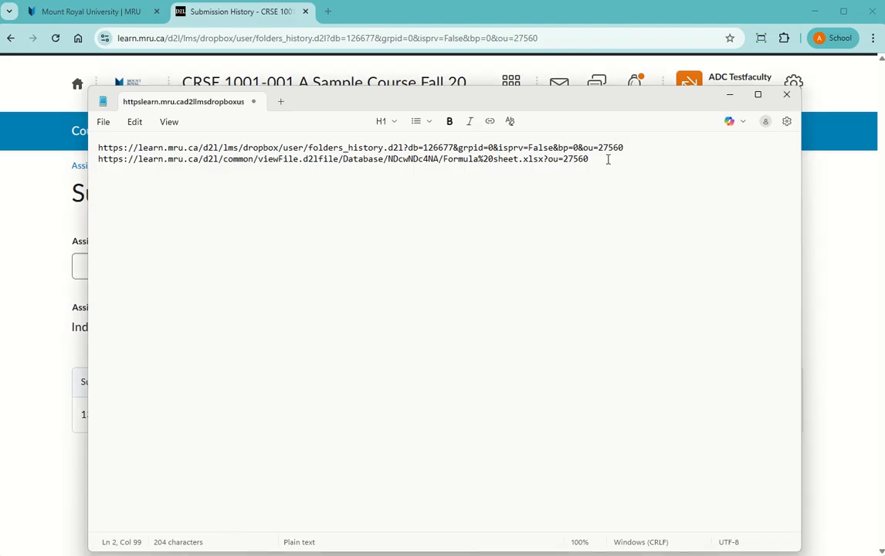
- Paste the submission history address with db=126492 and ou=136772 on a third line, and highlight the endings of the last two links for comparison
key("Return")
key("ctrl+v")
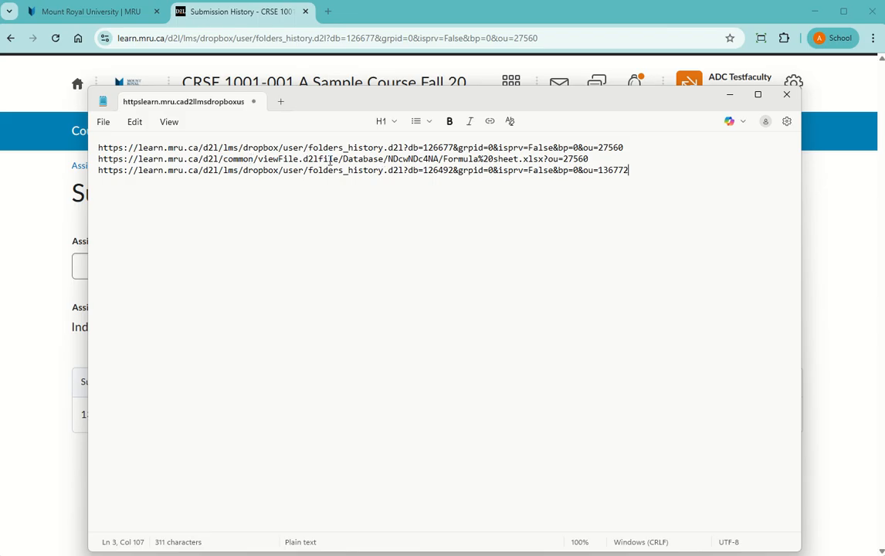
left_click(386, 159)
left_click(423, 158)
left_click_drag(389, 159, 593, 159)
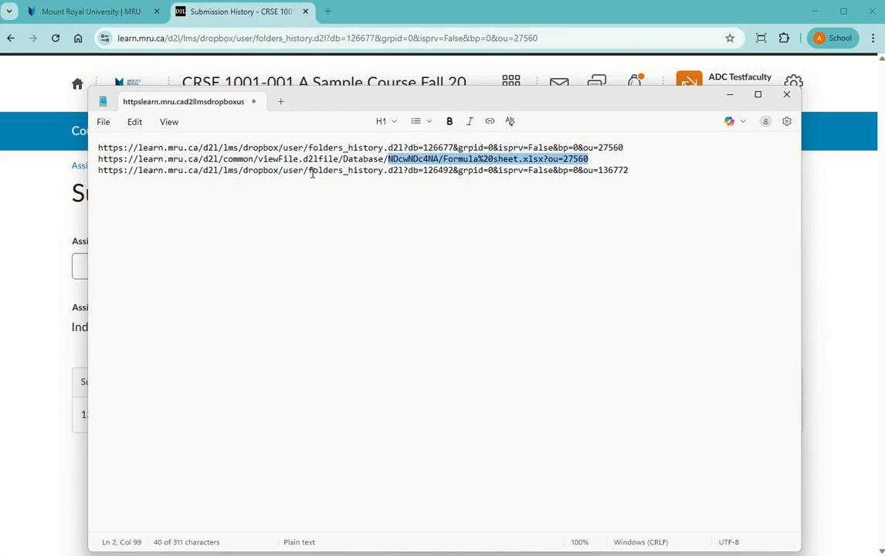
left_click_drag(308, 170, 641, 178)
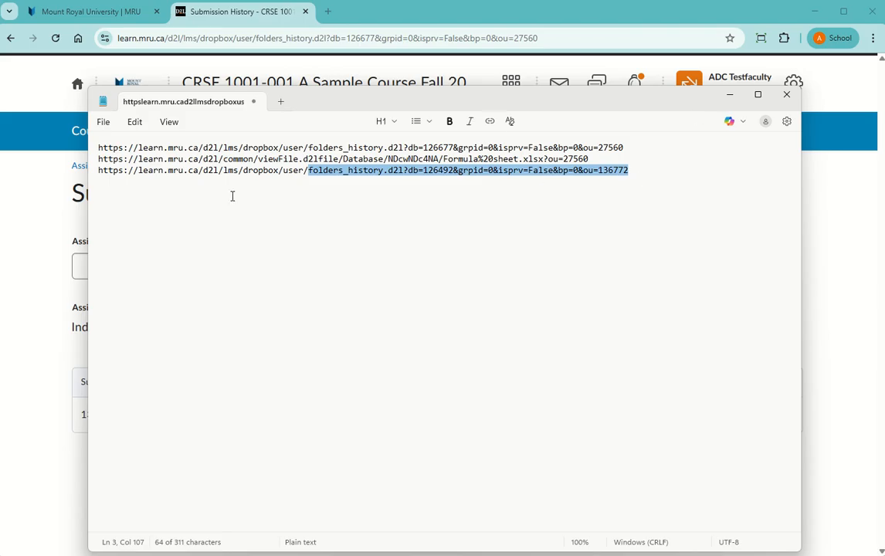
left_click(731, 96)
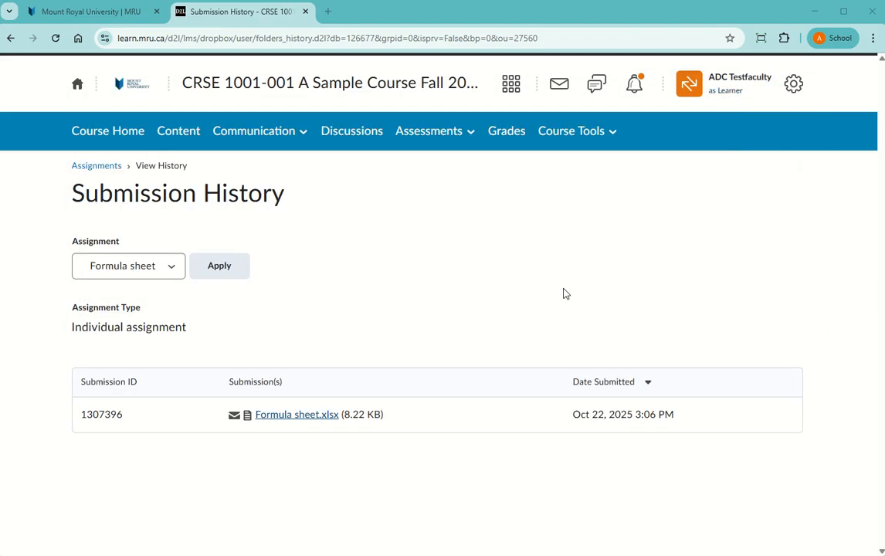
- Exit the learner view in the browser and create a new quiz titled "Midterm"
left_click(723, 90)
left_click(802, 145)
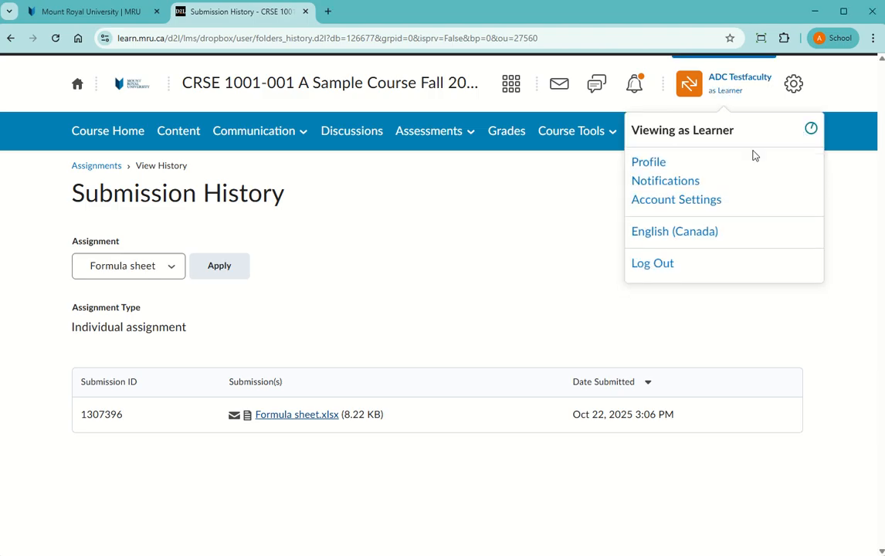
left_click(457, 140)
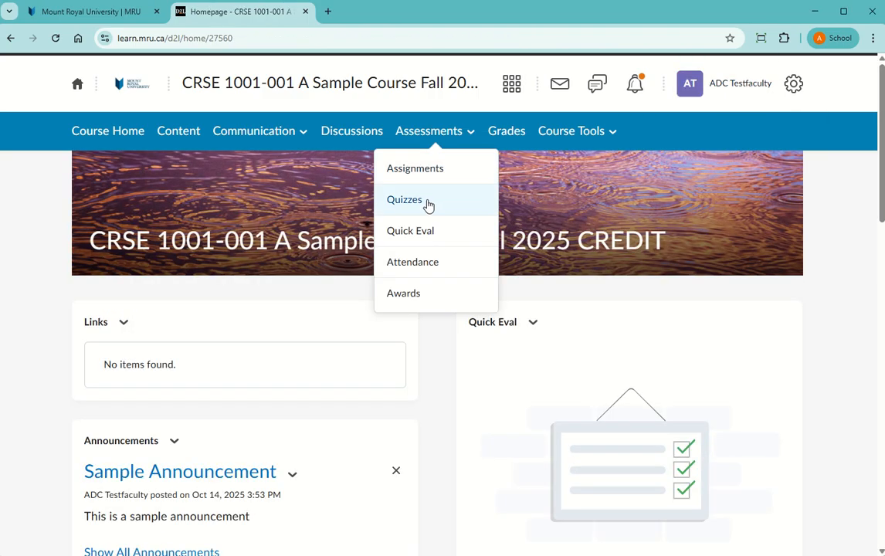
left_click(427, 202)
left_click(112, 220)
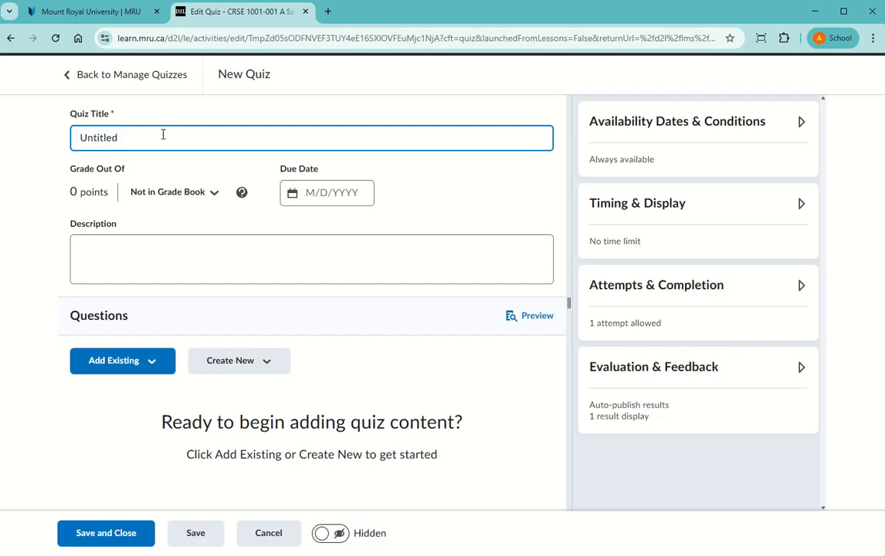
left_click_drag(163, 136, 51, 140)
type("Midterm")
- Add a new section to the quiz titled "Formula Sheet" with the section text "Get your formula sheet"
left_click(267, 363)
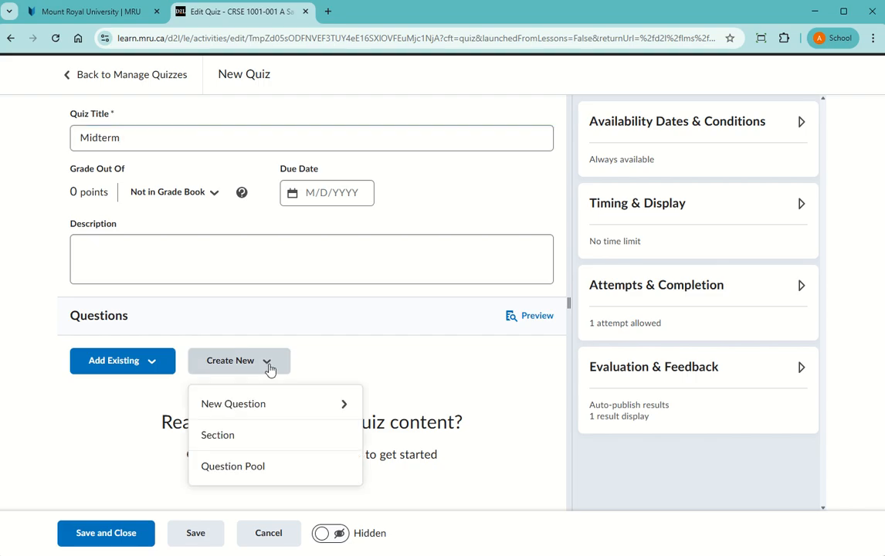
left_click(249, 435)
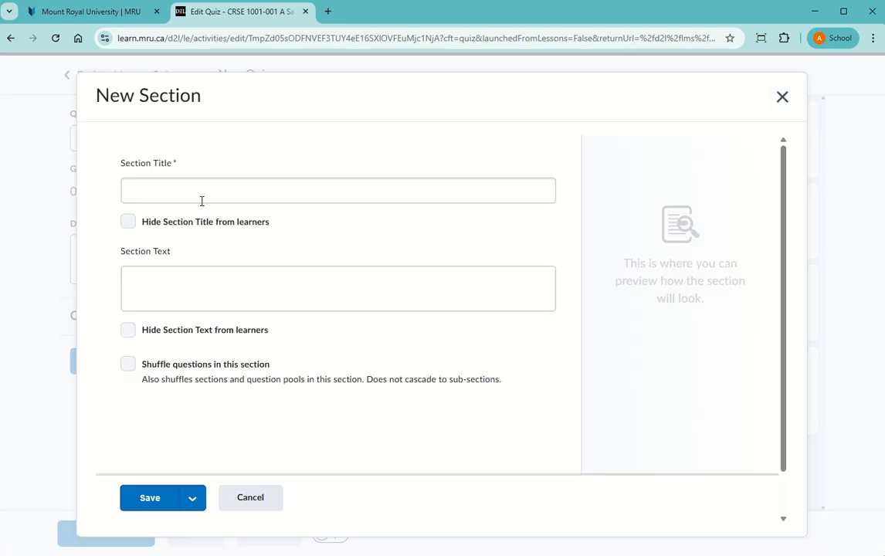
left_click(163, 193)
type("Form")
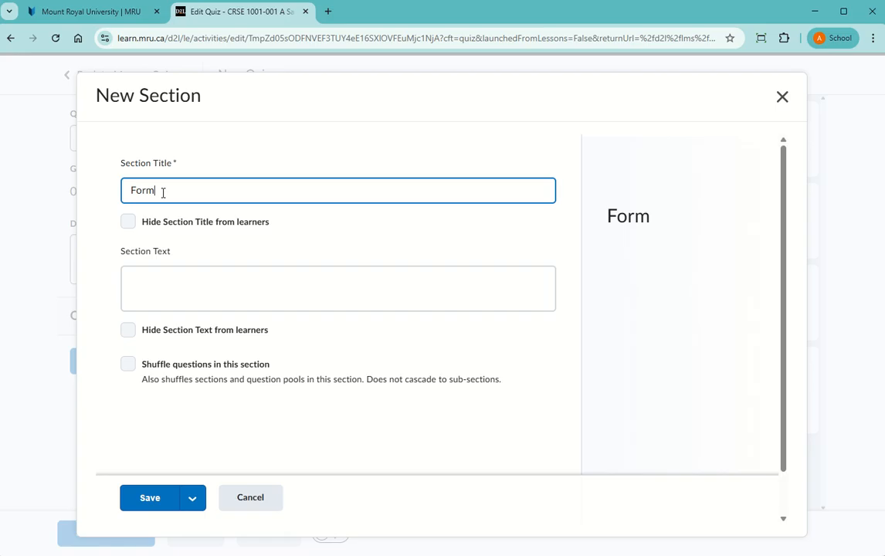
type("ula Sheet")
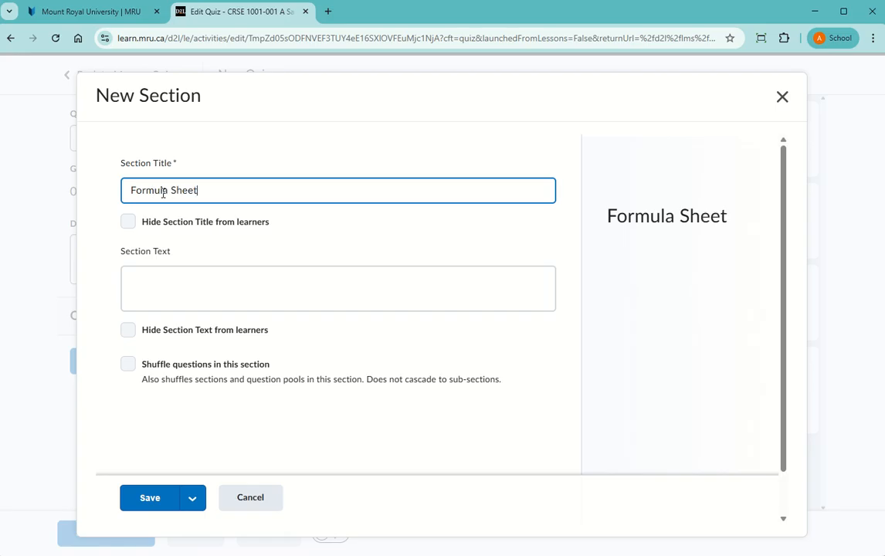
left_click(174, 289)
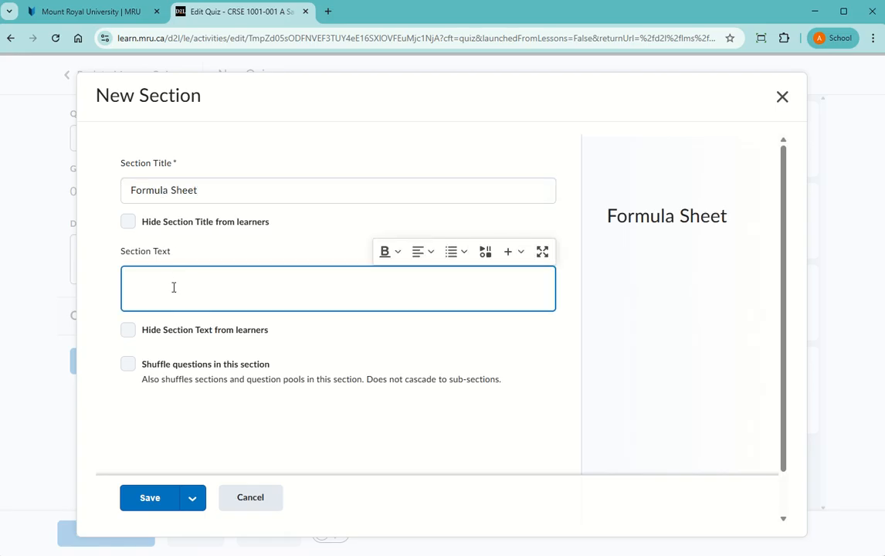
type("Get your formula sheet")
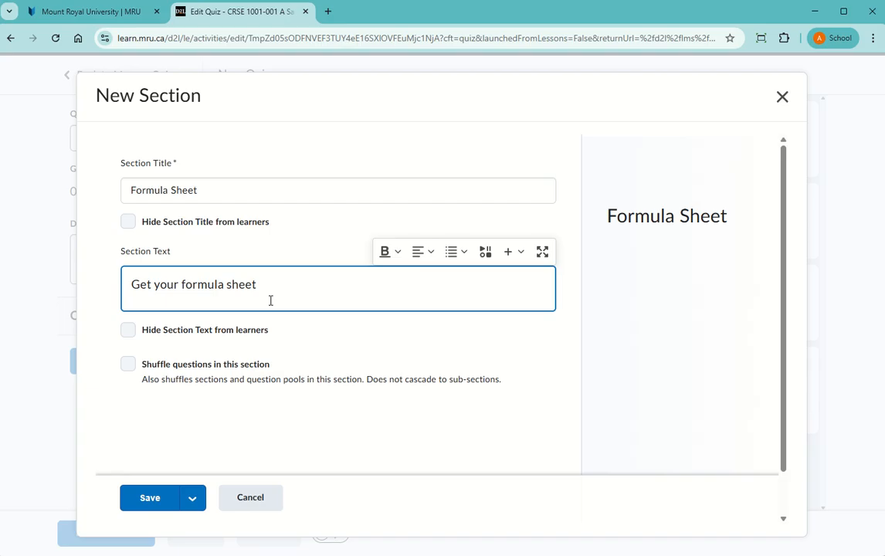
- Link the words "formula sheet" in the section text to the first address in Notepad, ending in ou=27560, and save the section
left_click_drag(275, 286, 181, 296)
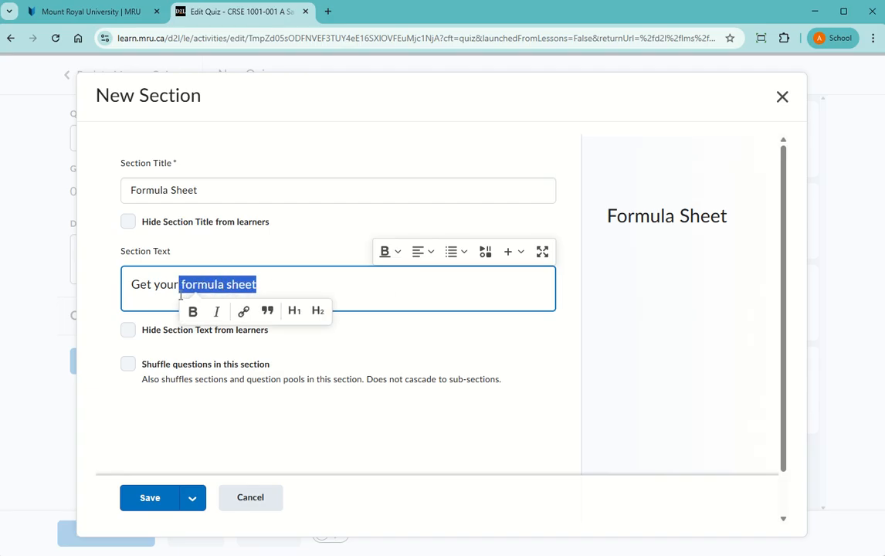
left_click(243, 310)
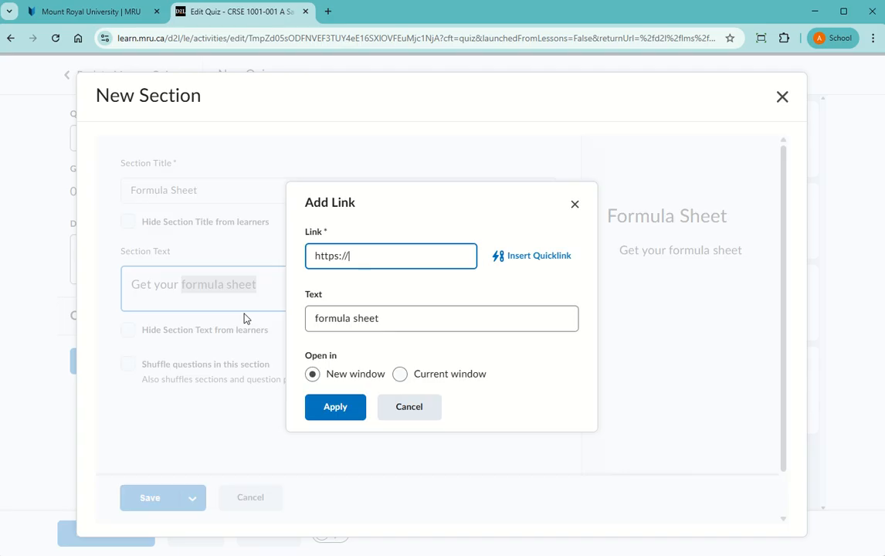
left_click(372, 255)
left_click_drag(372, 255, 311, 251)
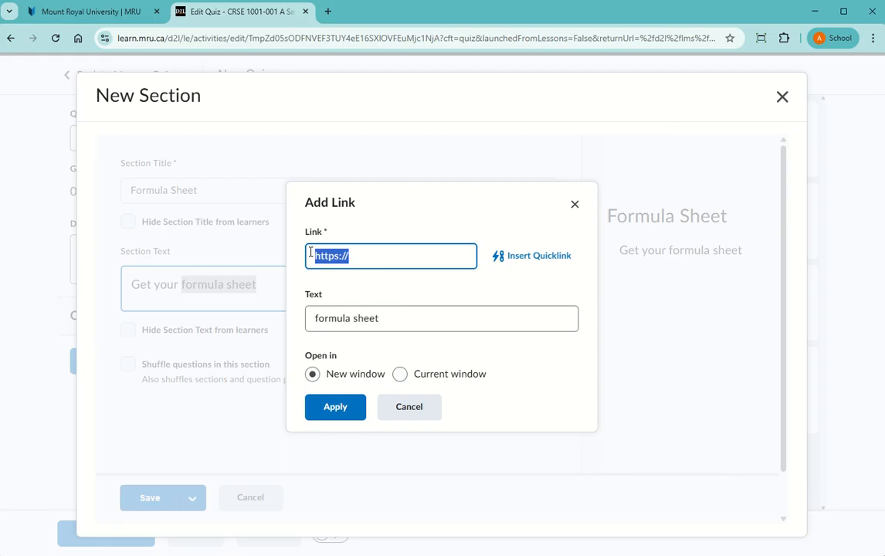
key("BackSpace")
key("alt+Tab")
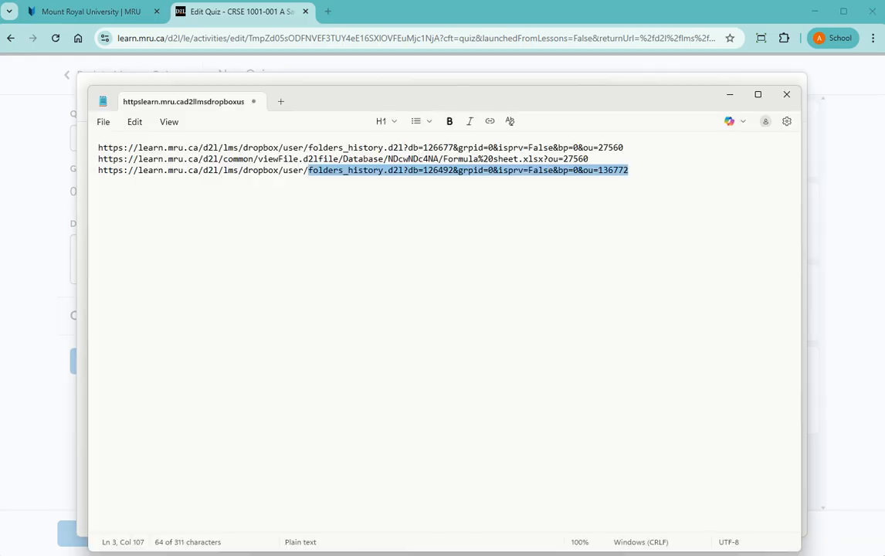
left_click_drag(646, 143, 101, 146)
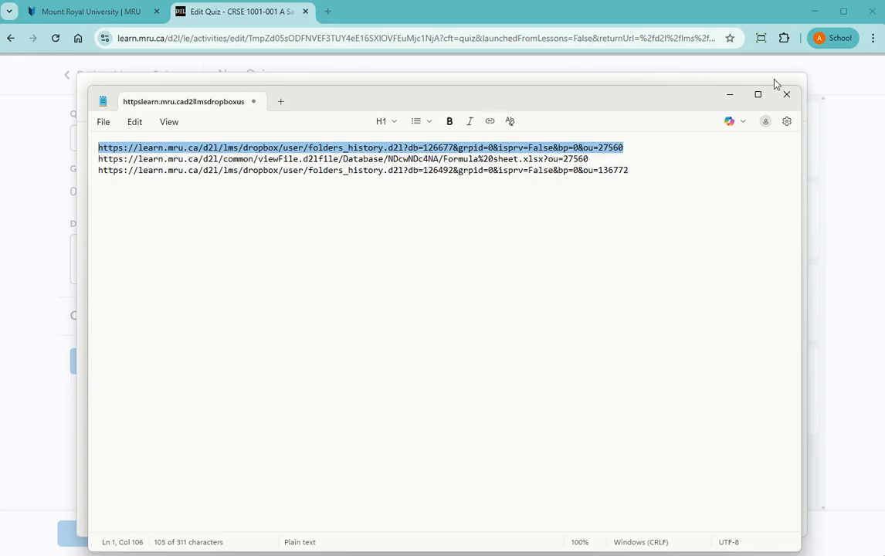
left_click(729, 94)
left_click(403, 255)
key("ctrl+v")
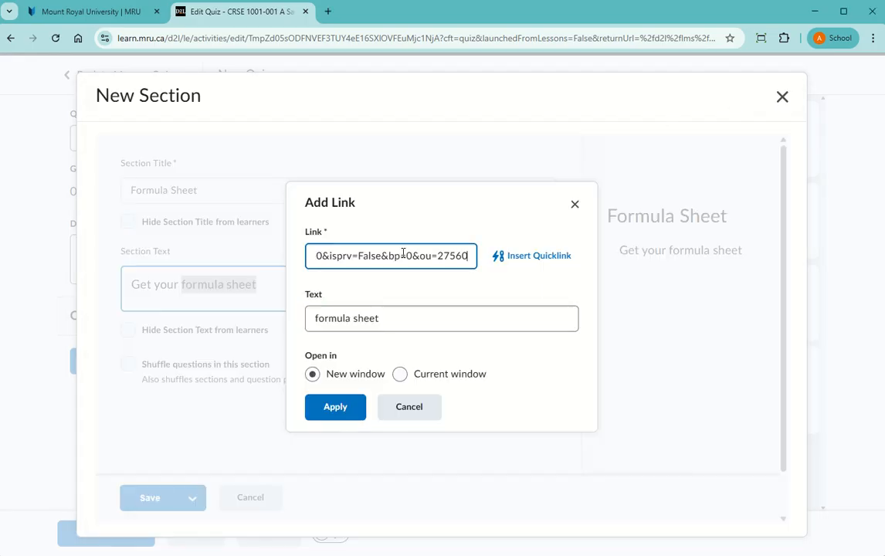
left_click(343, 409)
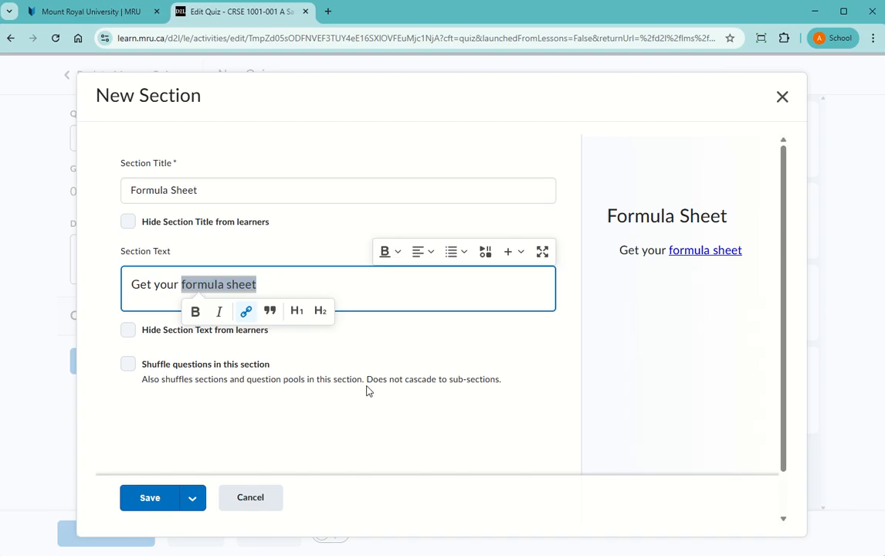
left_click(185, 413)
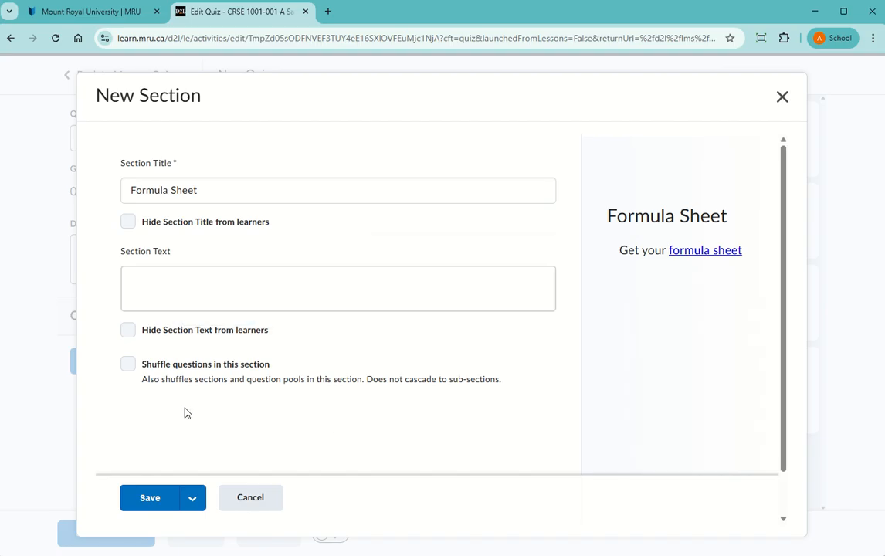
left_click(149, 499)
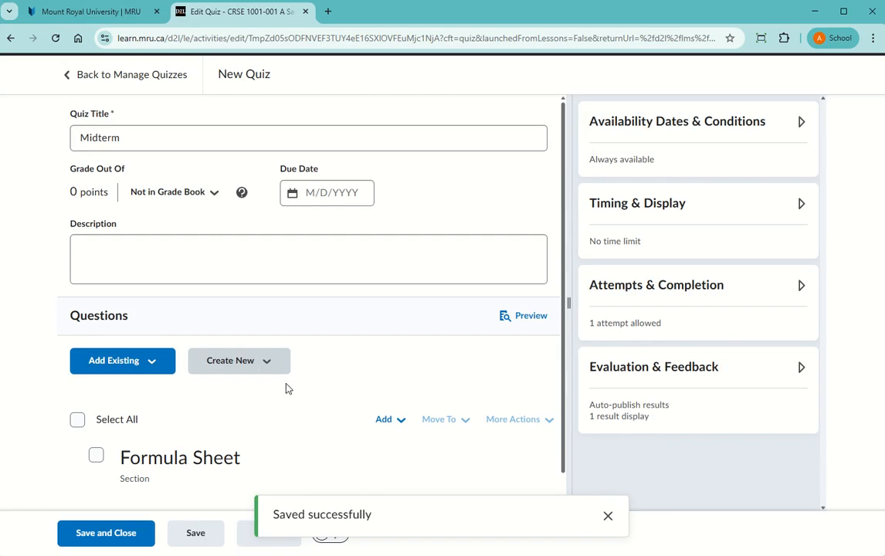
- Create and save a True or False question reading "1+1=2?" with True as the correct answer
left_click(273, 328)
left_click(261, 376)
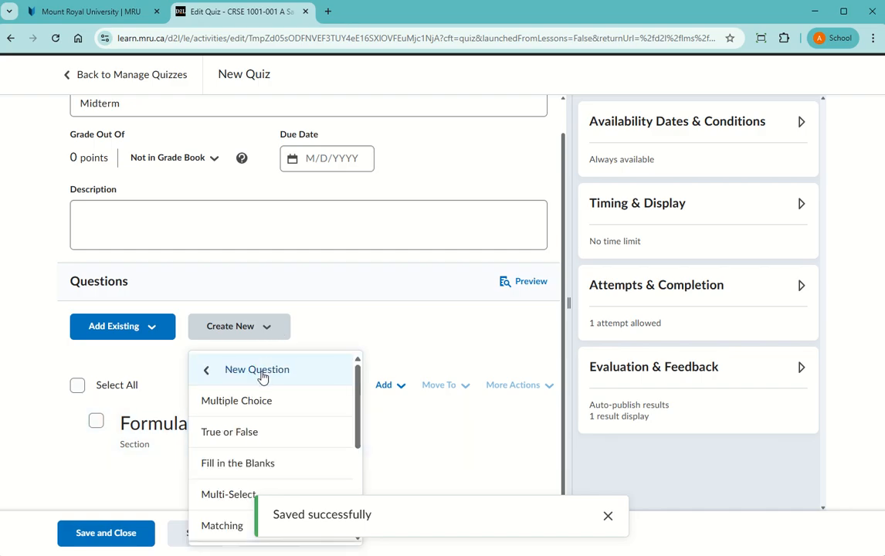
scroll(280, 415, "down", 2)
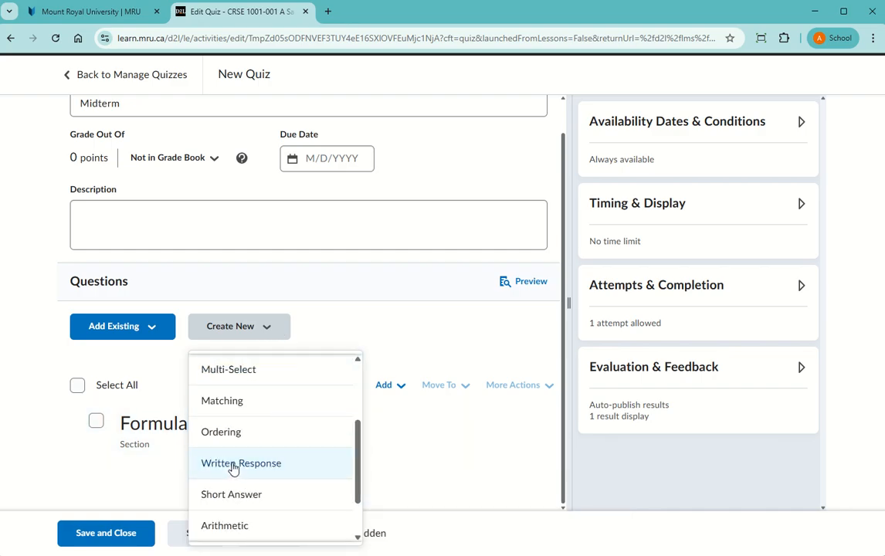
scroll(251, 432, "up", 3)
left_click(262, 446)
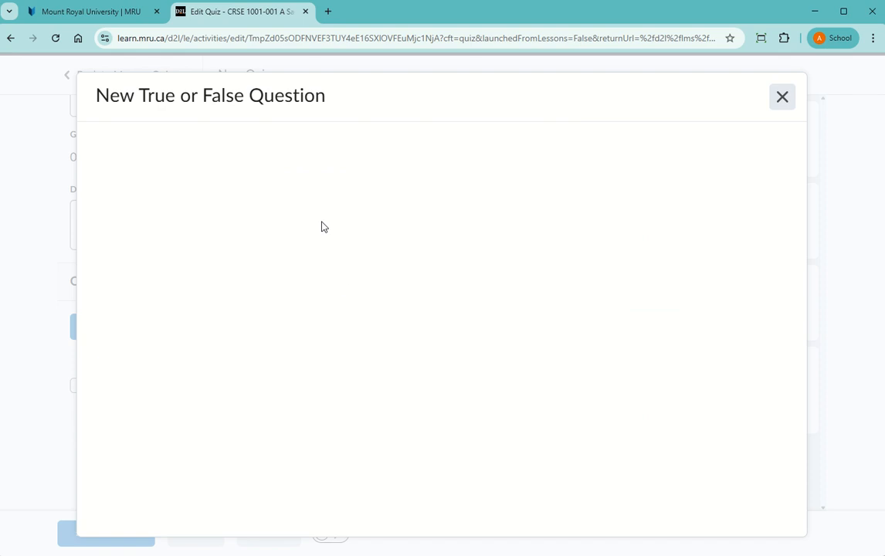
left_click(185, 241)
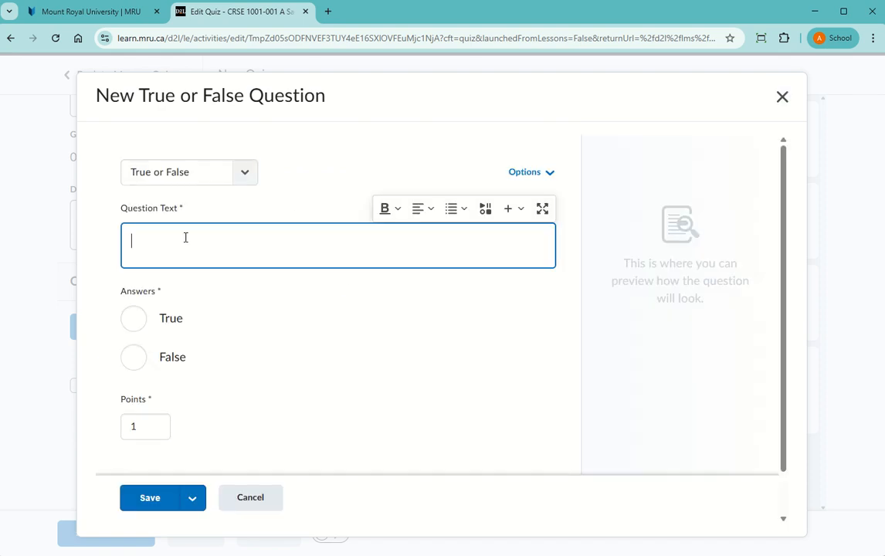
type("1+1=2?")
left_click(133, 318)
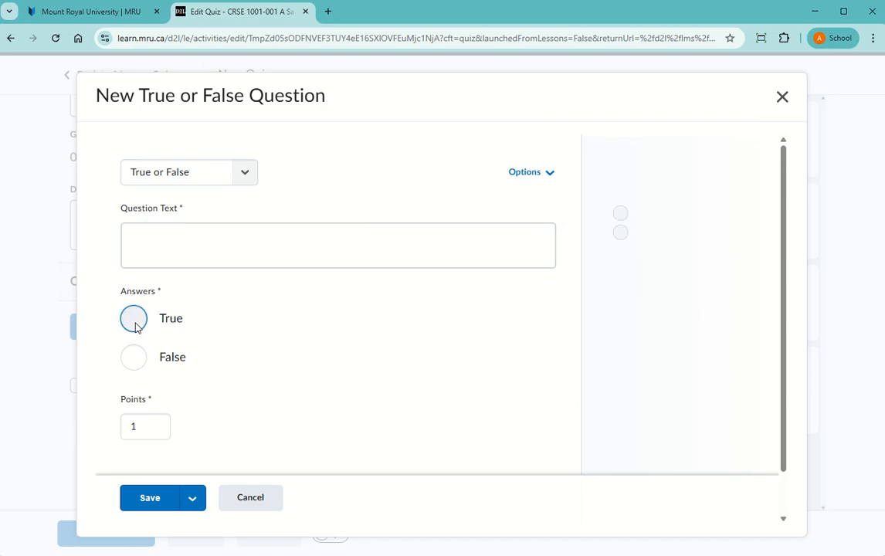
left_click(149, 498)
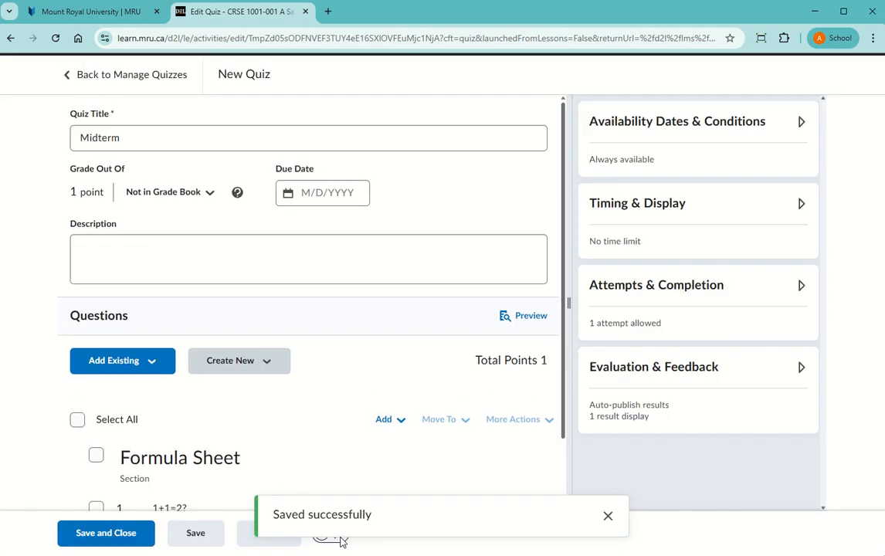
- Make the quiz visible and set its availability start to 10/23/2025 at 12:00 PM
left_click(665, 133)
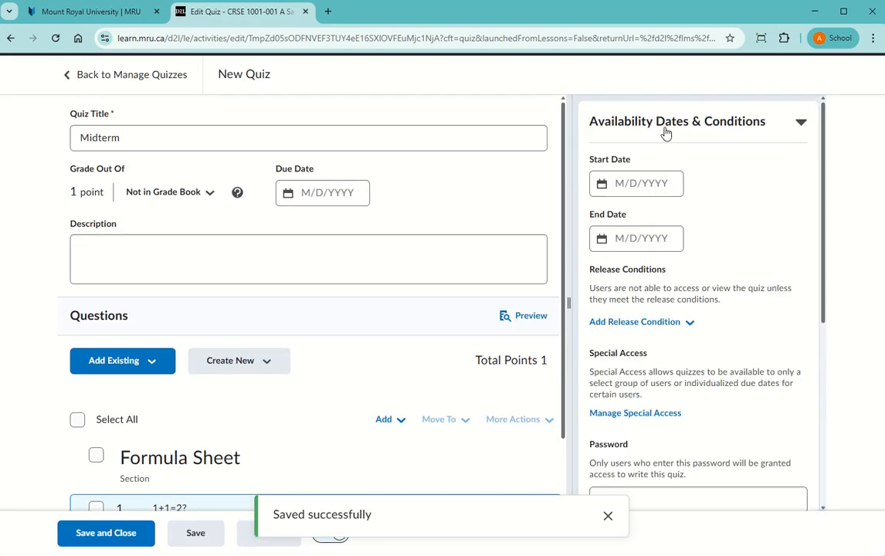
left_click(642, 183)
left_click(664, 365)
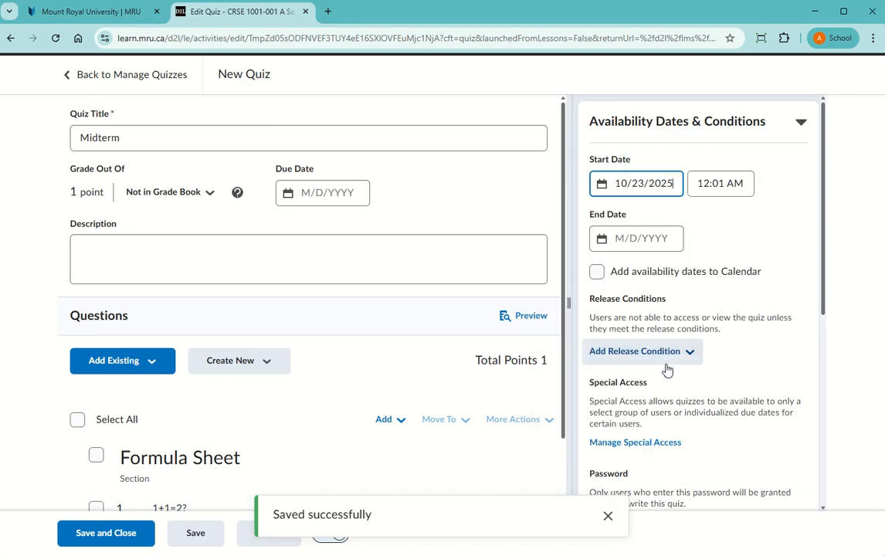
left_click(732, 185)
scroll(704, 400, "down", 7)
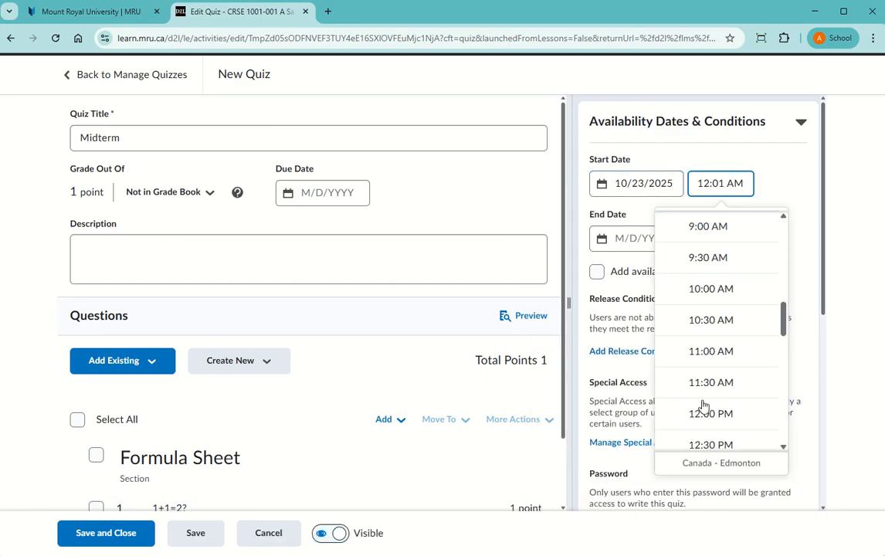
scroll(730, 381, "down", 2)
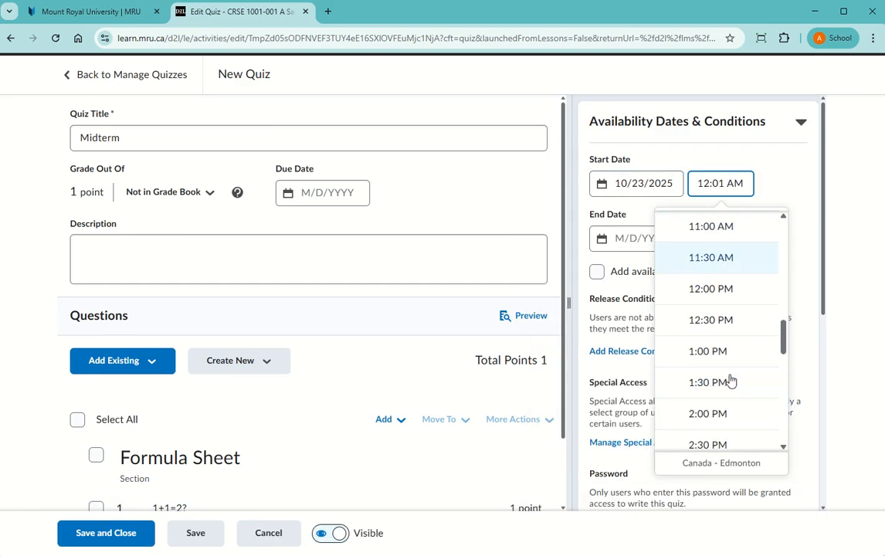
left_click(710, 289)
- Set the quiz's availability end to 10/23/2025 at 1:00 PM
left_click(631, 238)
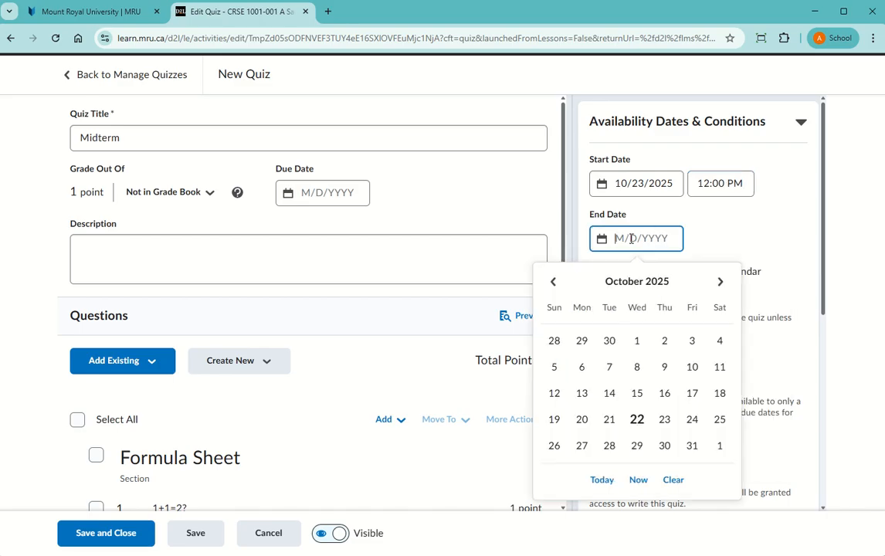
left_click(664, 420)
left_click(709, 231)
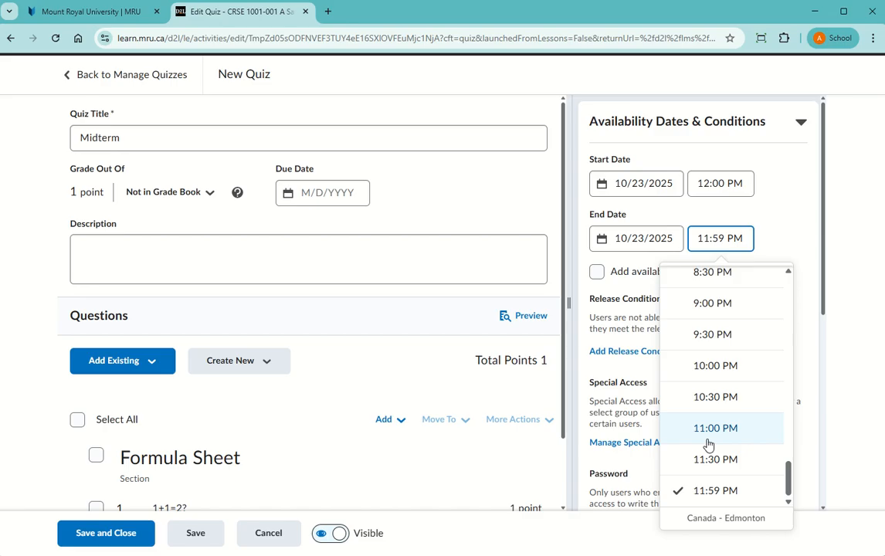
scroll(708, 445, "up", 5)
scroll(708, 445, "up", 2)
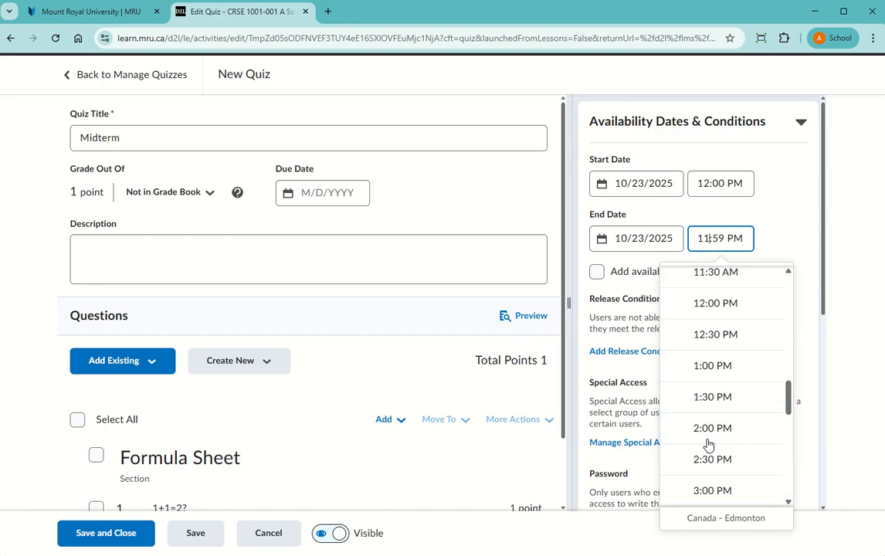
left_click(721, 366)
- Turn off automatic publishing of attempt results upon completion in the quiz's evaluation and feedback settings
scroll(679, 404, "down", 2)
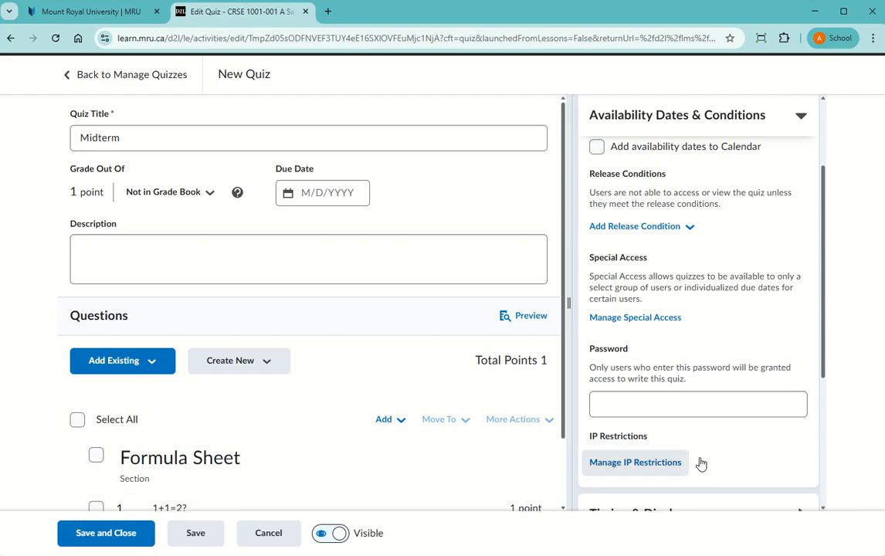
scroll(700, 462, "down", 3)
left_click(648, 451)
scroll(648, 451, "down", 2)
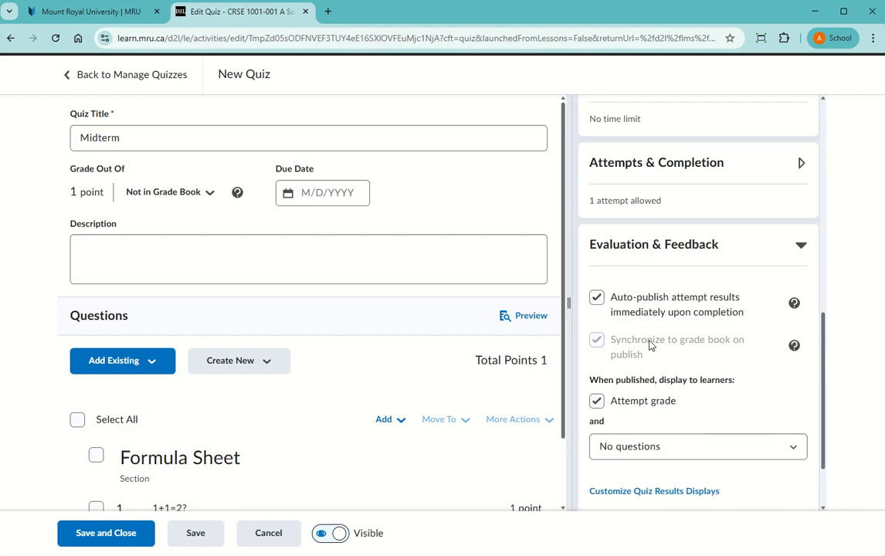
left_click(596, 298)
- Add the Midterm quiz to the grade book, then save and close it
left_click(158, 192)
left_click(152, 259)
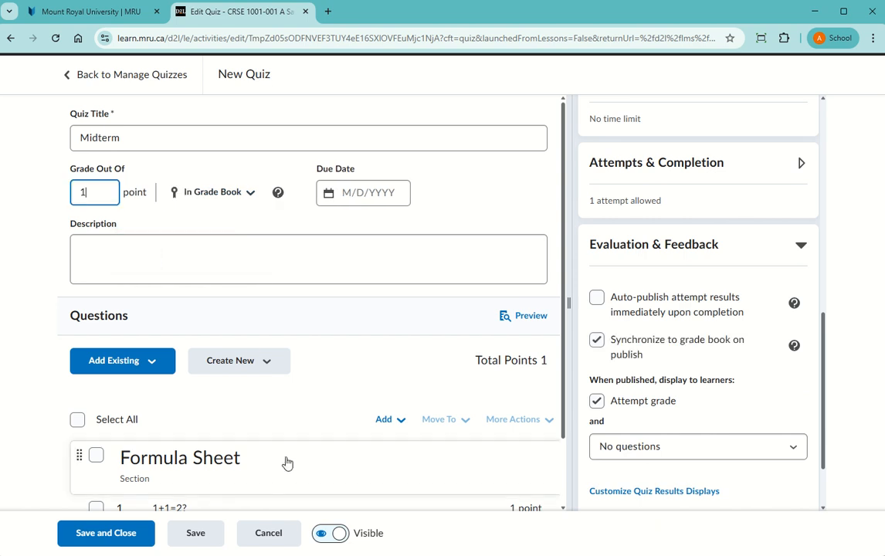
left_click(102, 533)
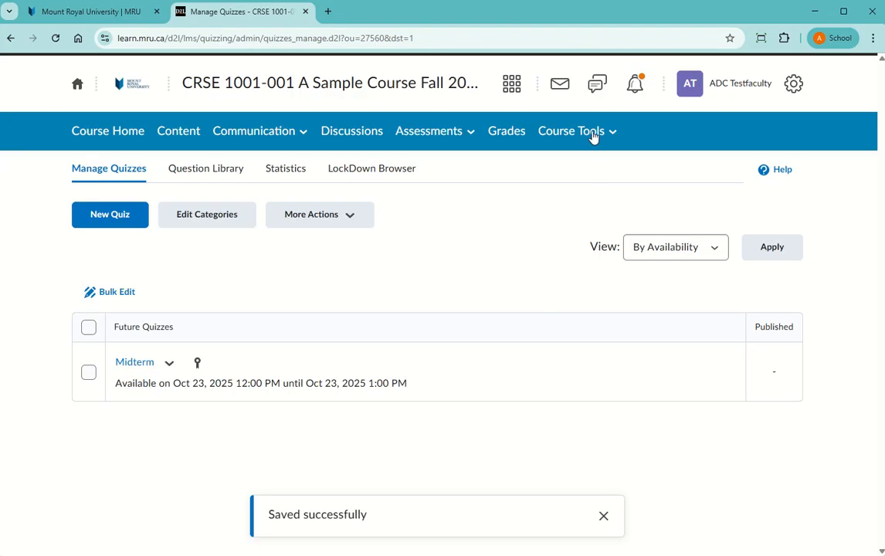
- Enable Schoolyear for the Midterm quiz from the course and open its Schoolyear quick settings
left_click(593, 134)
left_click(574, 397)
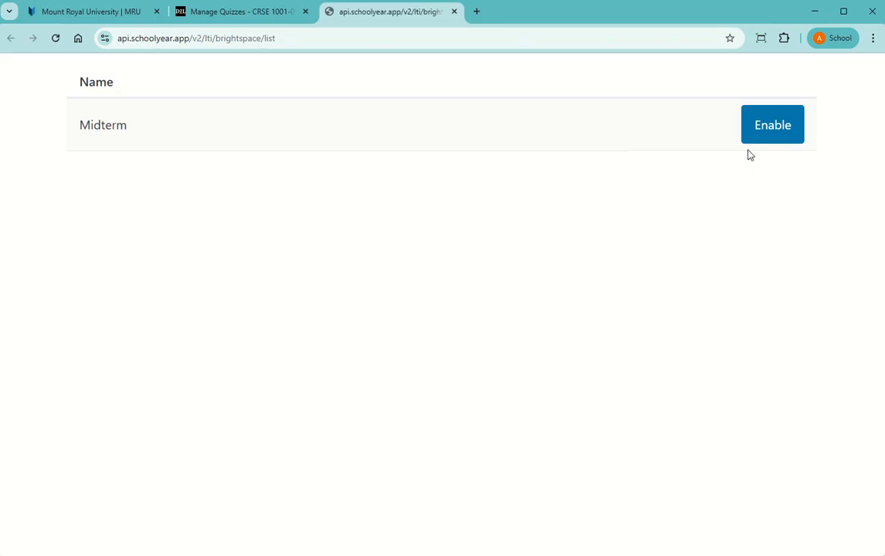
left_click(765, 130)
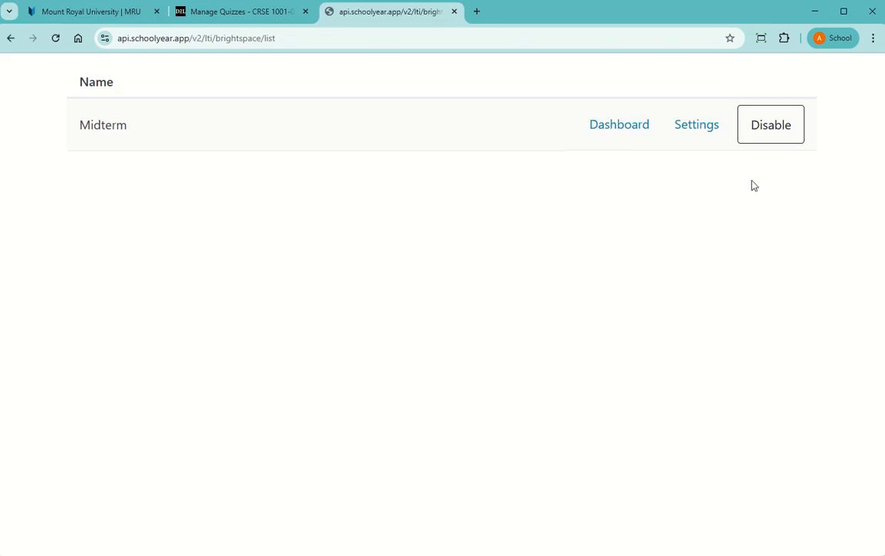
left_click(704, 128)
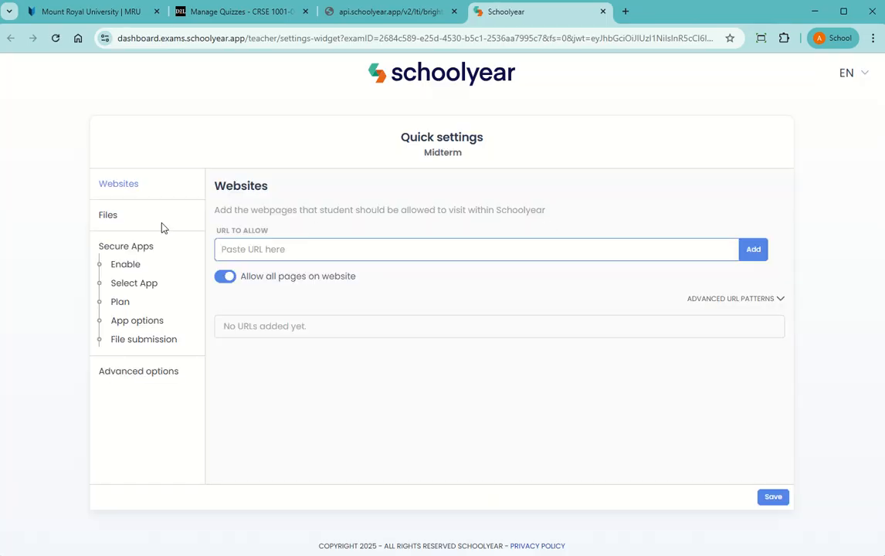
type("https://learn.mru.ca/d2l/lms/dropbox/user/folders_history.d2l?db=126677&grpid=0&isprv=False&bp=0&ou=27560")
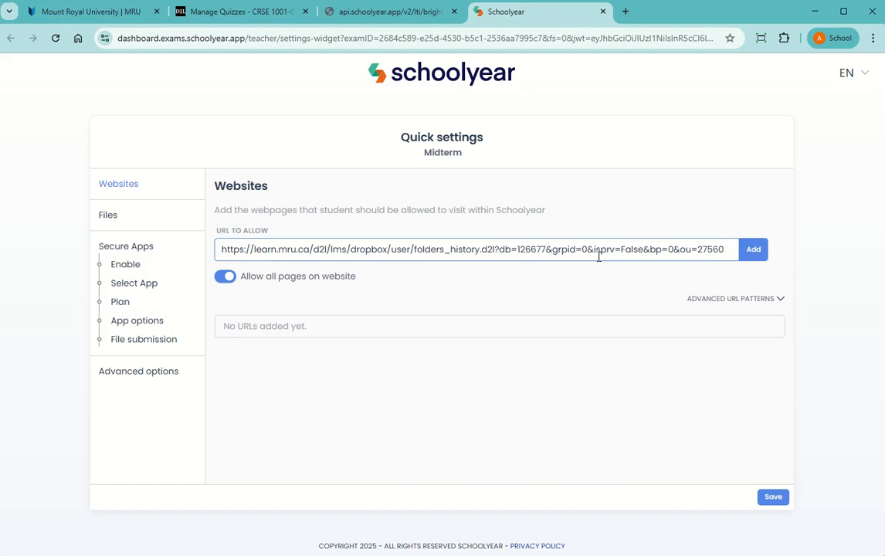
left_click(232, 278)
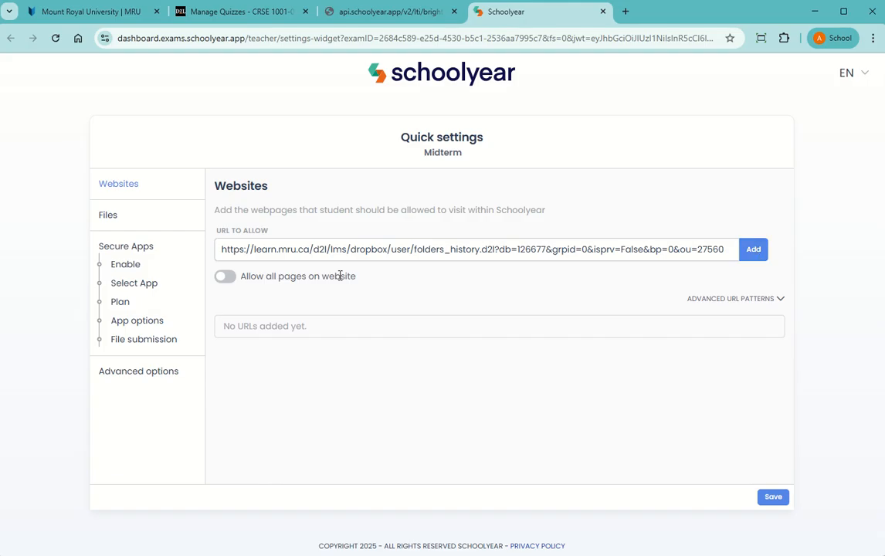
left_click(752, 259)
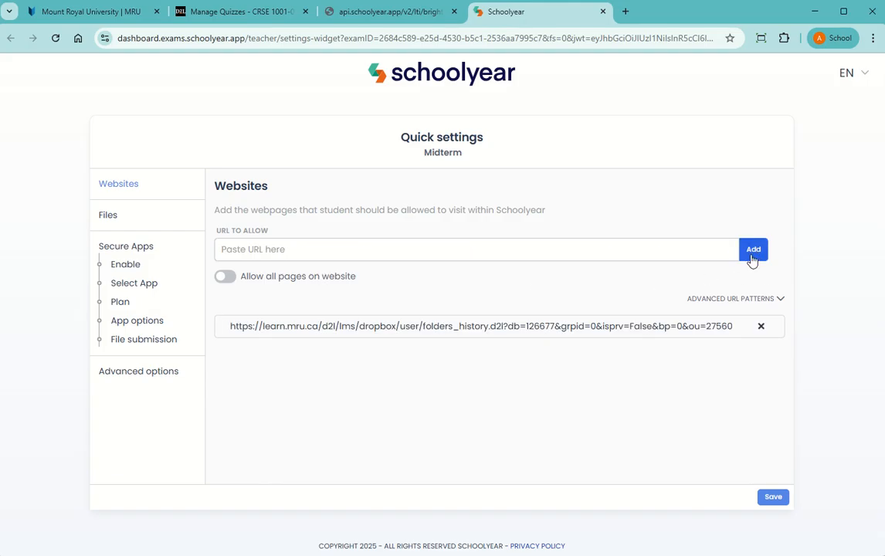
- Copy the Formula sheet.xlsx URL from the Notepad list and enter it as the test URL in Schoolyear's advanced URL patterns
left_click(778, 300)
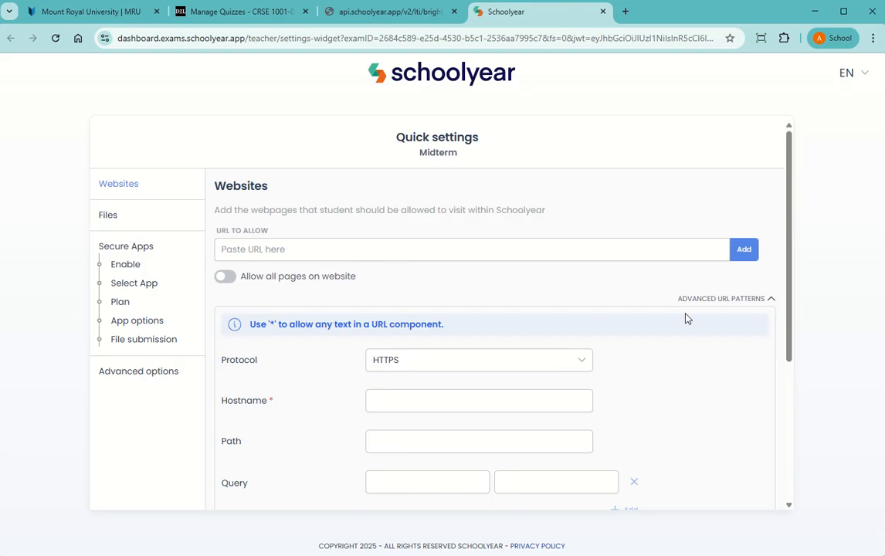
scroll(686, 319, "down", 3)
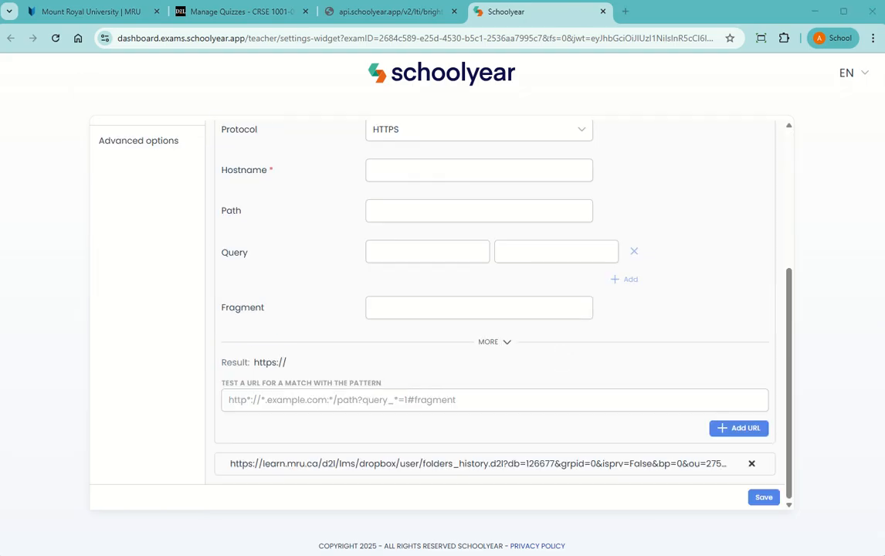
key("alt+Tab")
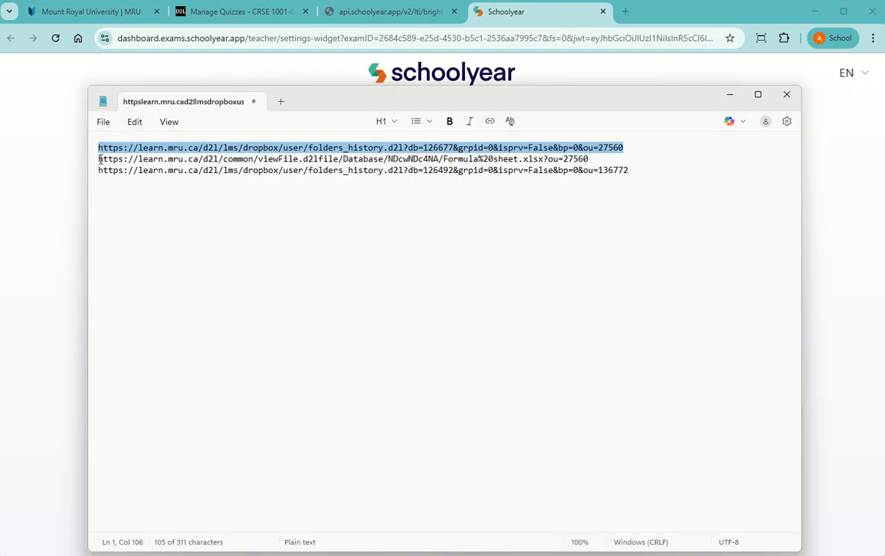
left_click_drag(100, 159, 589, 160)
key("ctrl+c")
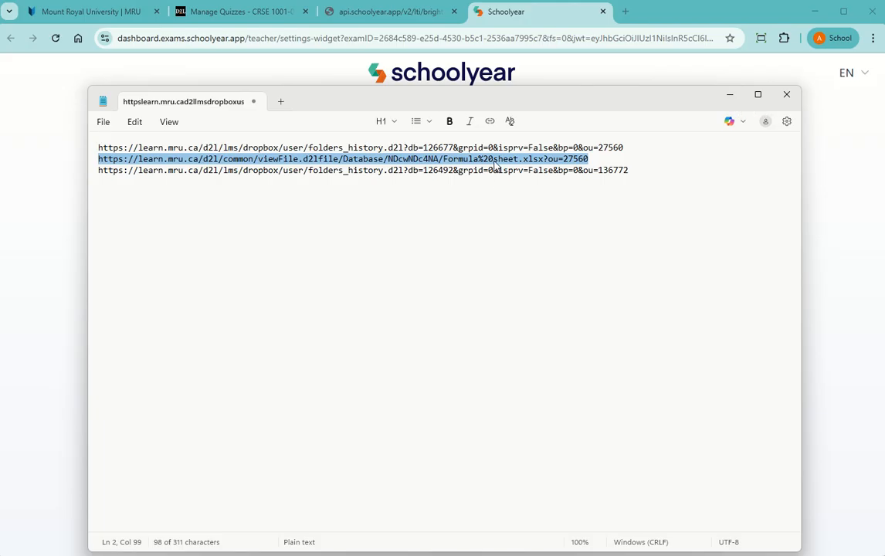
left_click(730, 94)
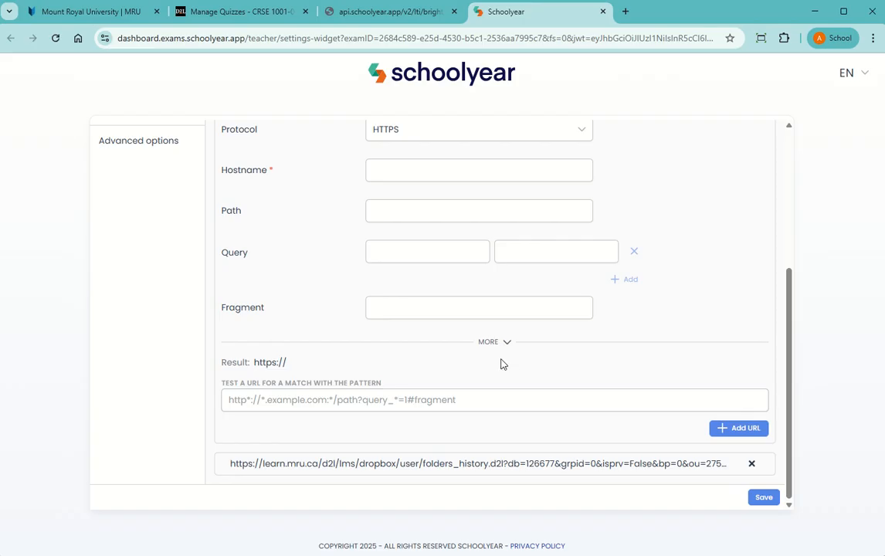
left_click(347, 405)
key("ctrl+v")
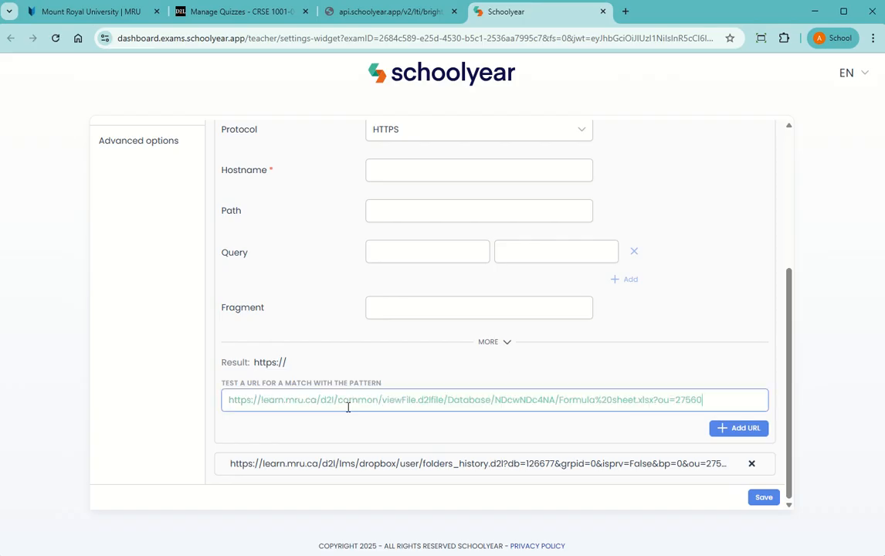
- Set the formula sheet pattern's hostname to learn.mru.ca, copied from the test URL
scroll(687, 394, "up", 1)
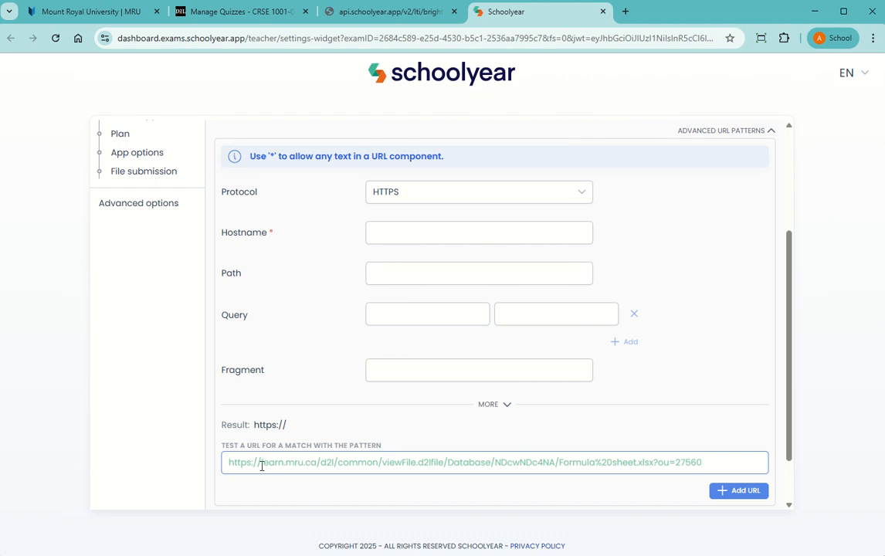
left_click_drag(261, 463, 325, 462)
key("ctrl+c")
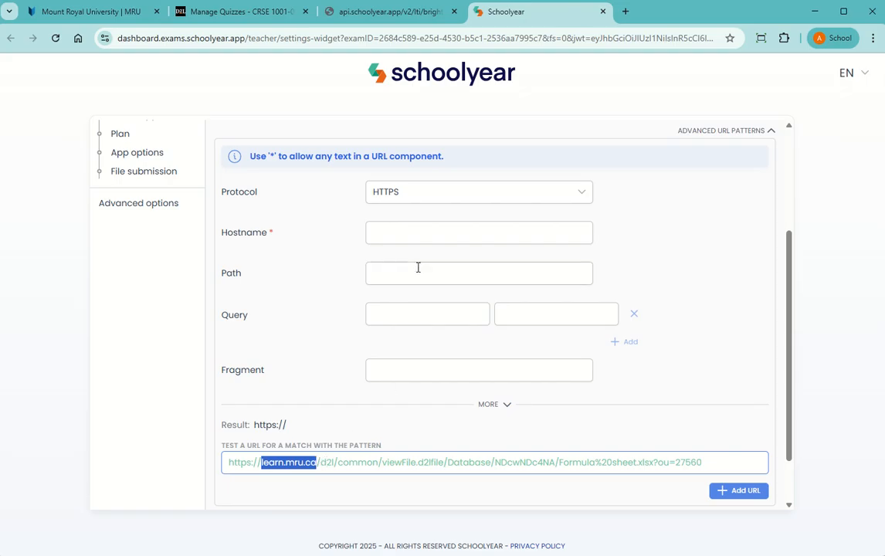
left_click(409, 231)
key("ctrl+v")
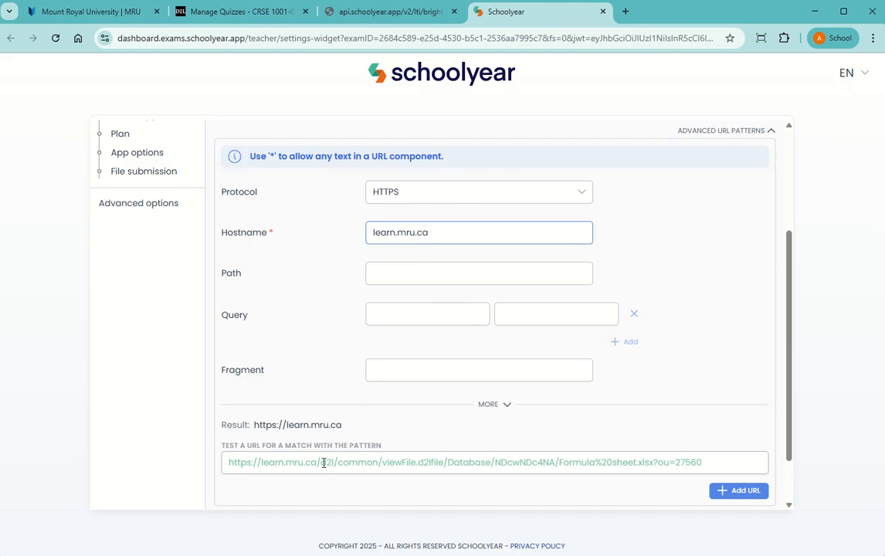
- Set the pattern's path to d2l/common/viewFile.d2lfile/Database/* and add it to the allowed URLs
left_click_drag(324, 463, 494, 462)
key("ctrl+c")
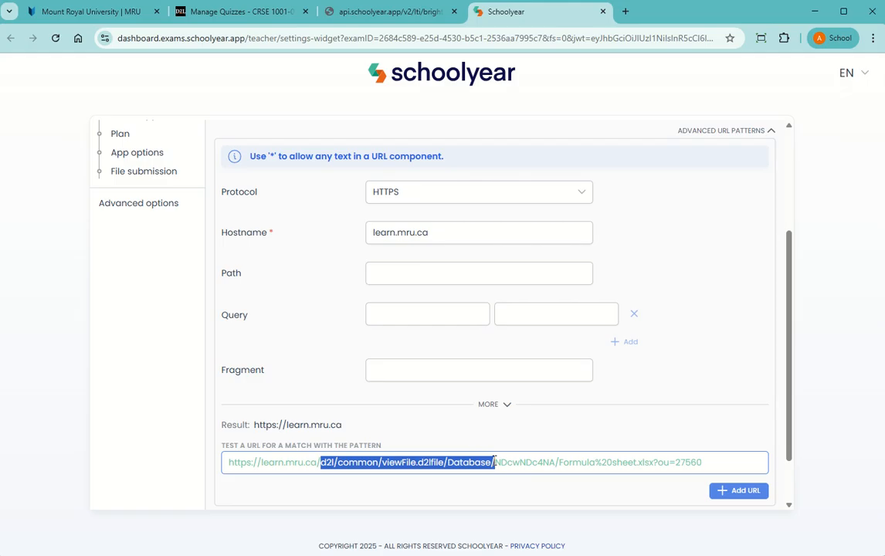
left_click(417, 272)
key("ctrl+v")
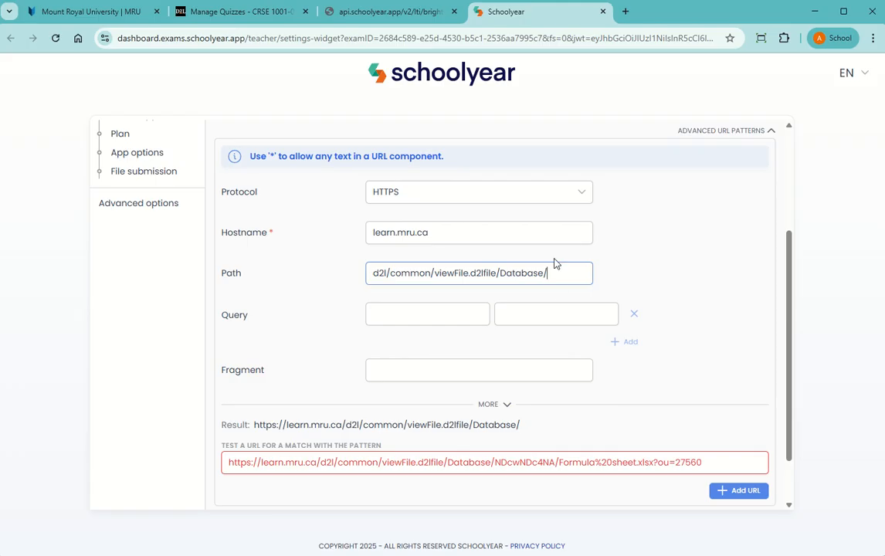
type("*")
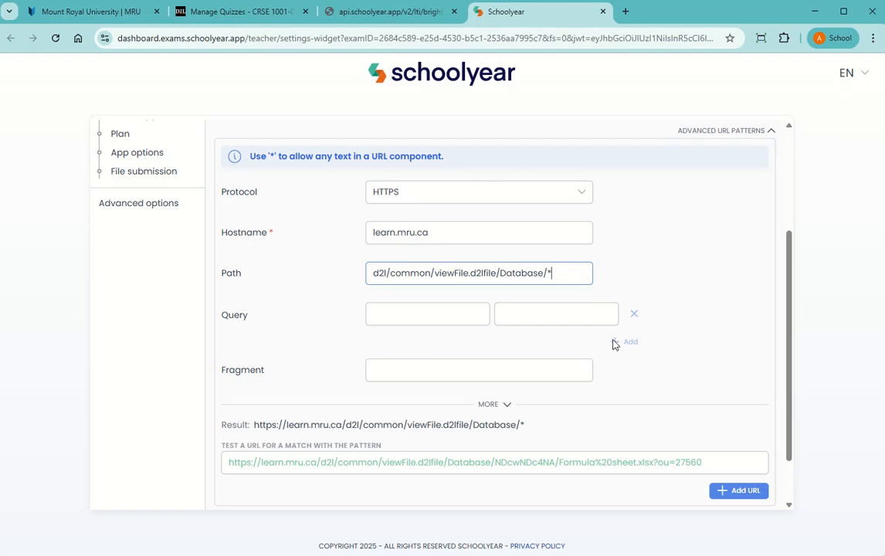
left_click(743, 497)
scroll(549, 463, "down", 2)
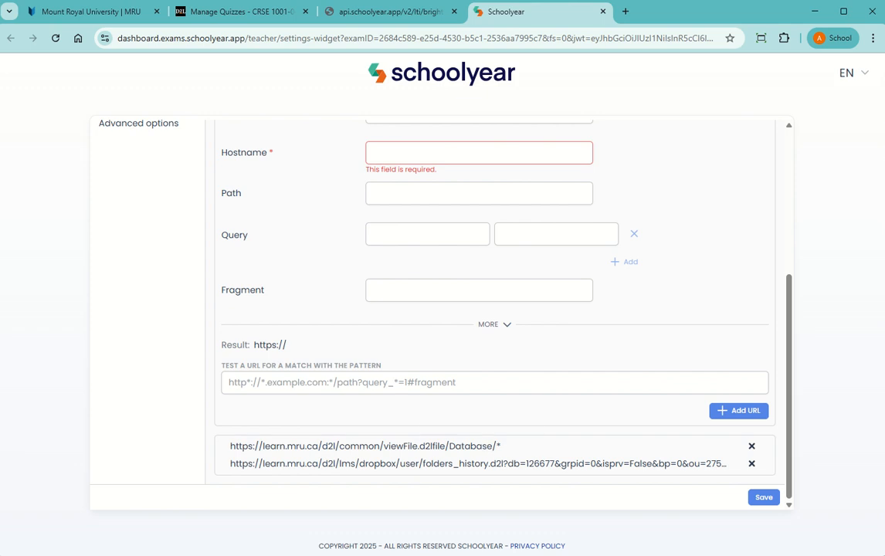
- Copy the dropbox URL containing db=126492 from the Notepad list and enter it as the new test URL in Schoolyear
key("alt+Tab")
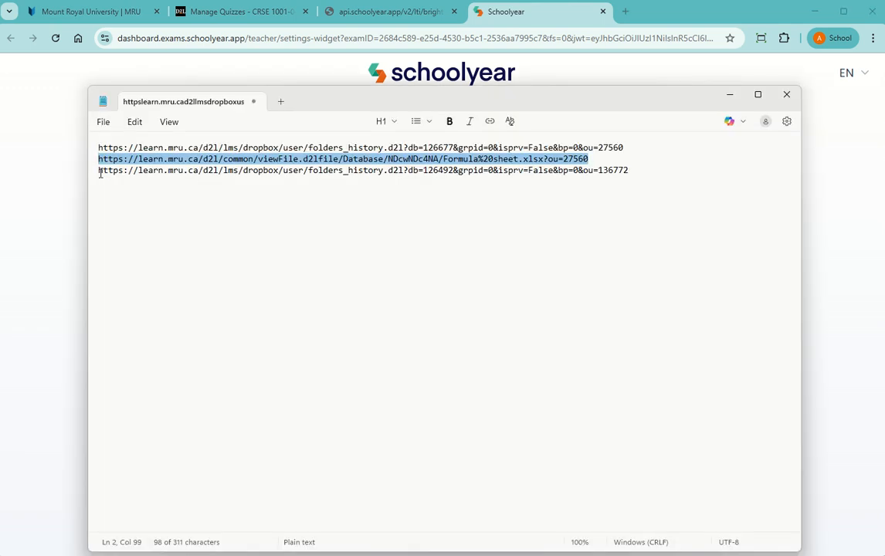
left_click_drag(100, 173, 631, 177)
key("ctrl+c")
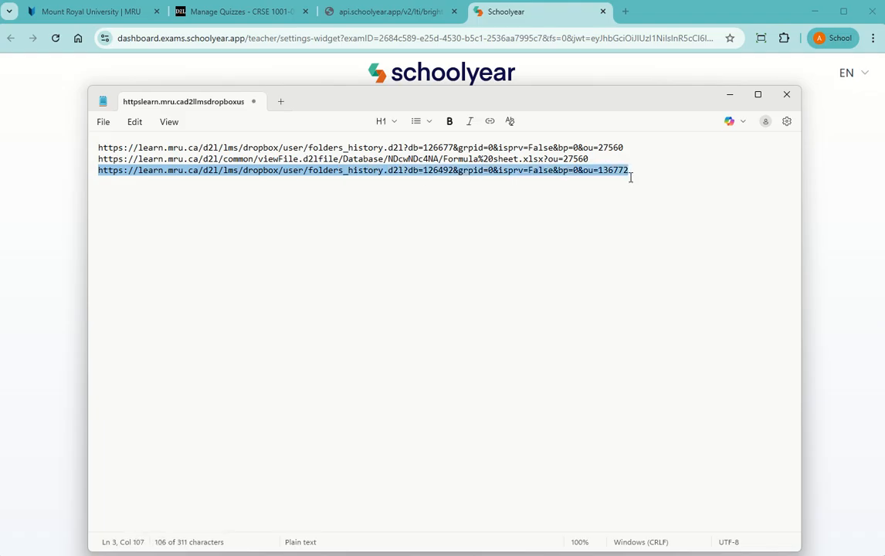
left_click(729, 94)
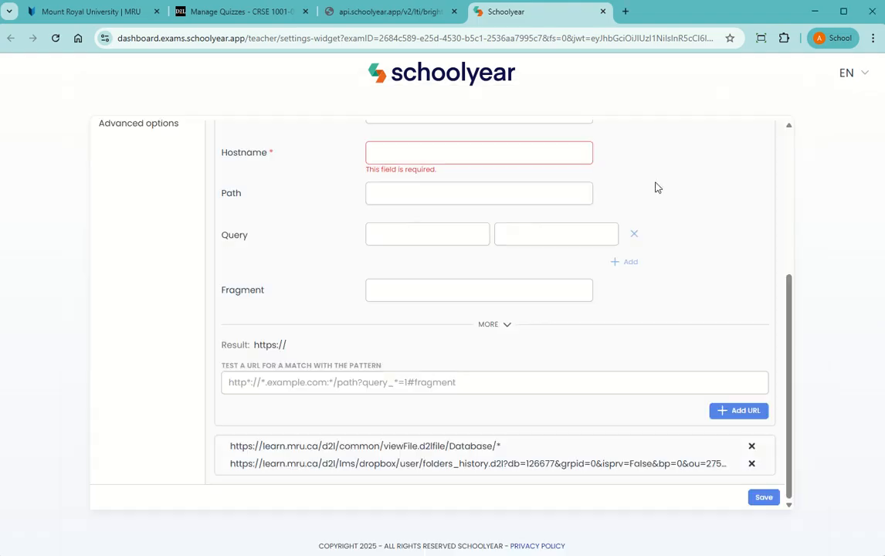
left_click(385, 383)
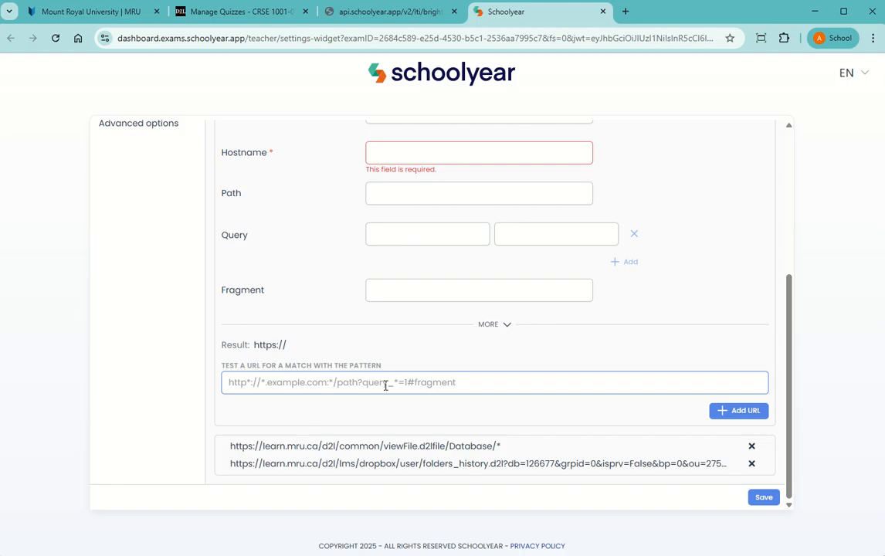
key("ctrl+v")
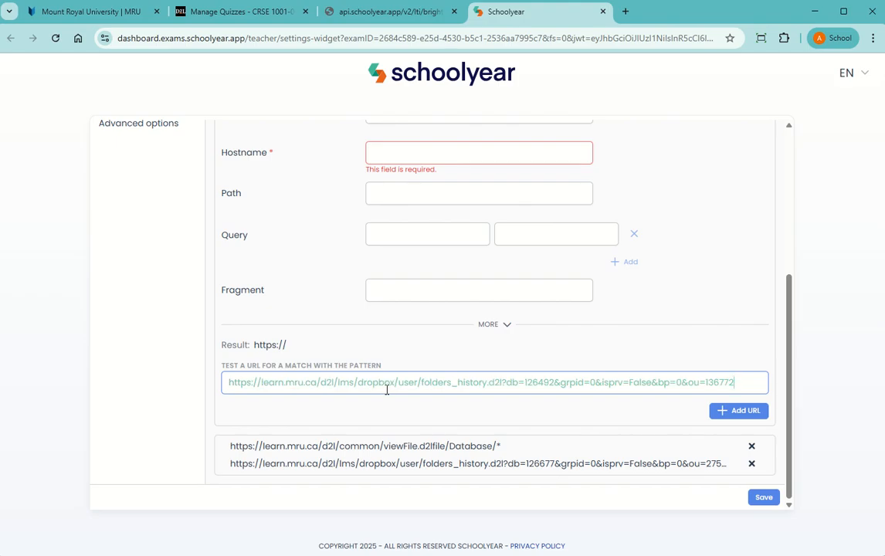
- Set the dropbox pattern's hostname to learn.mru.ca, copied from the test URL
scroll(387, 387, "up", 1)
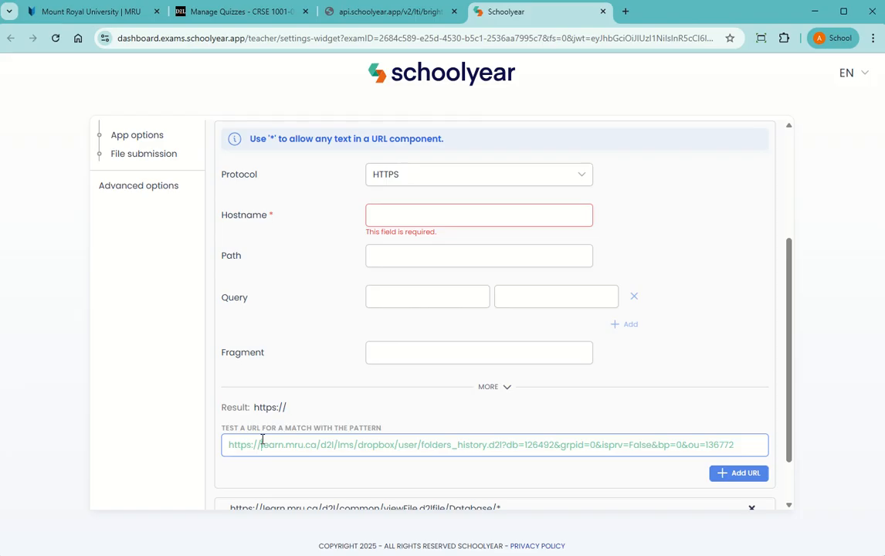
left_click_drag(261, 444, 318, 446)
key("ctrl+c")
left_click(417, 208)
key("ctrl+v")
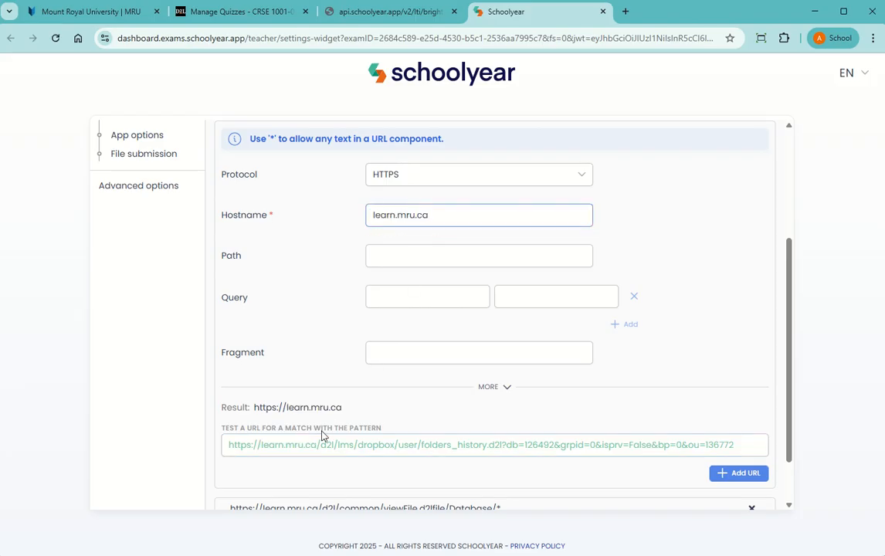
- Set the path to d2l/lms/dropbox/user/*, add the pattern to the allowed URLs and save the website settings
left_click_drag(322, 444, 423, 445)
key("ctrl+c")
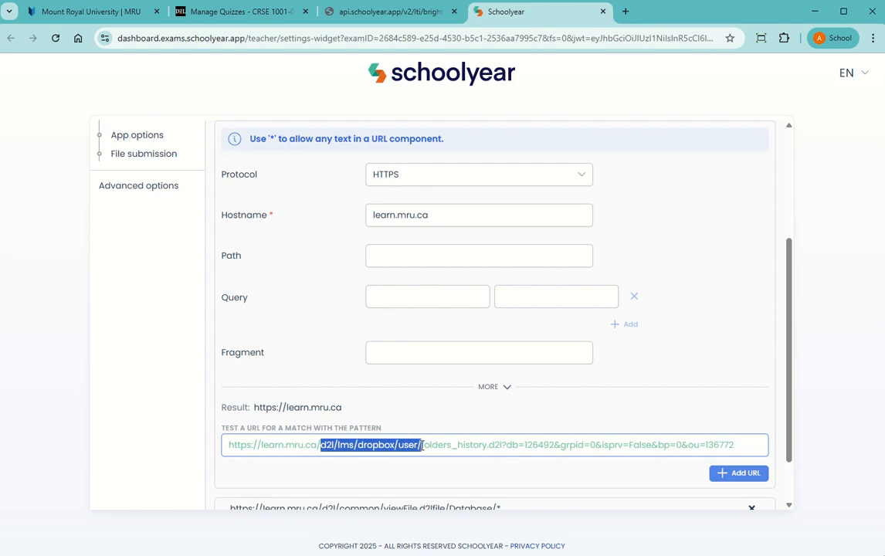
left_click(394, 251)
key("ctrl+v")
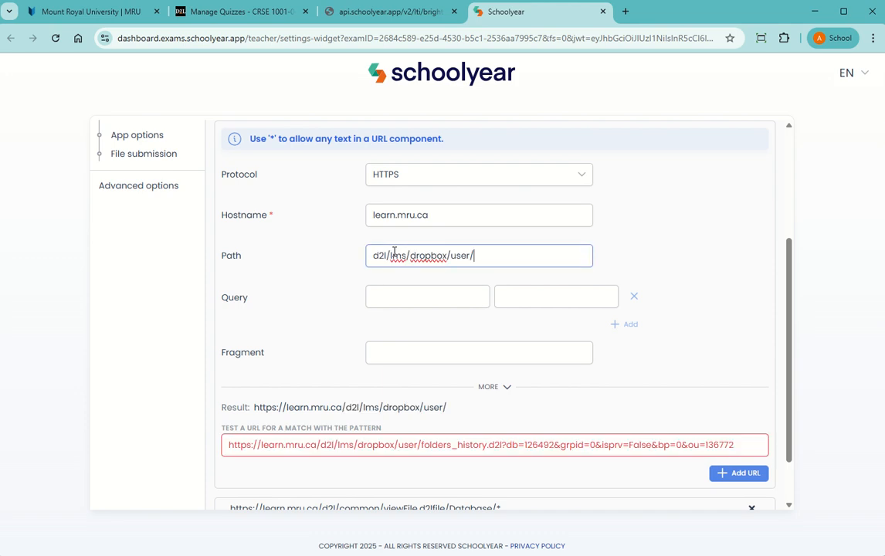
type("*")
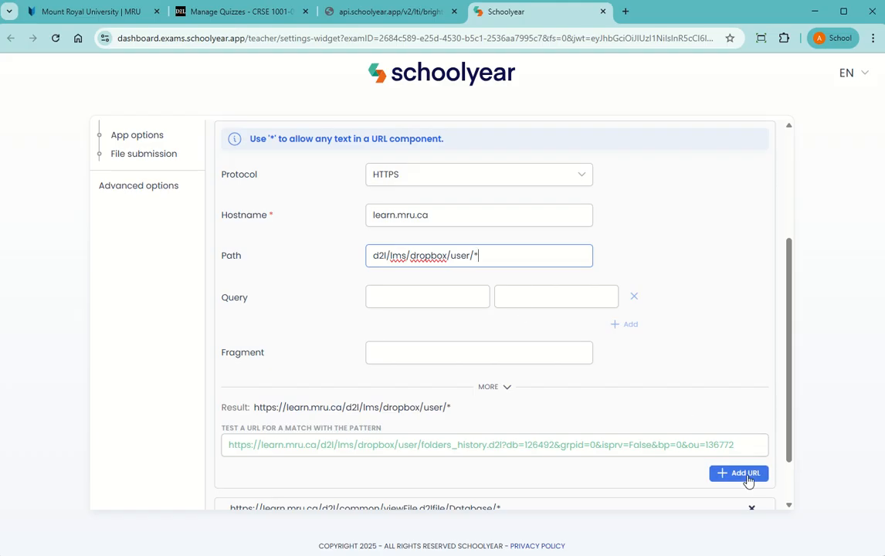
left_click(745, 480)
scroll(718, 433, "down", 1)
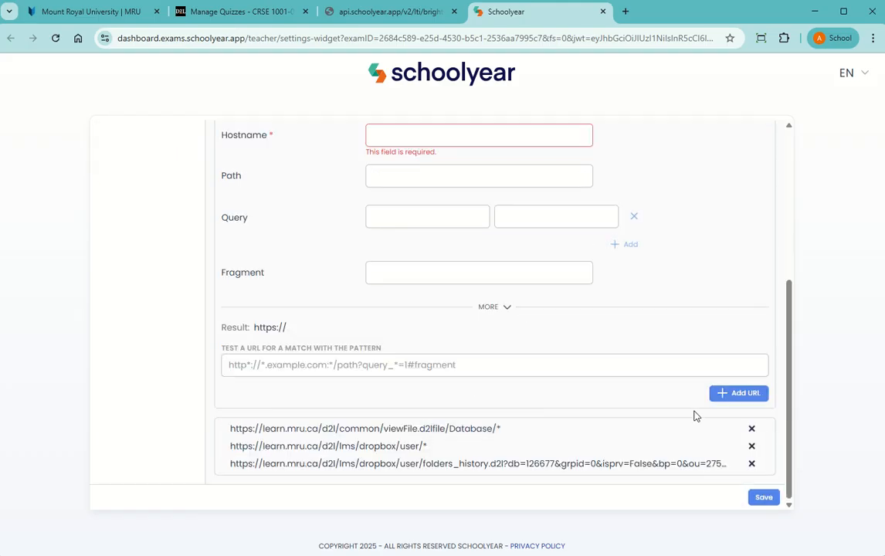
left_click(773, 502)
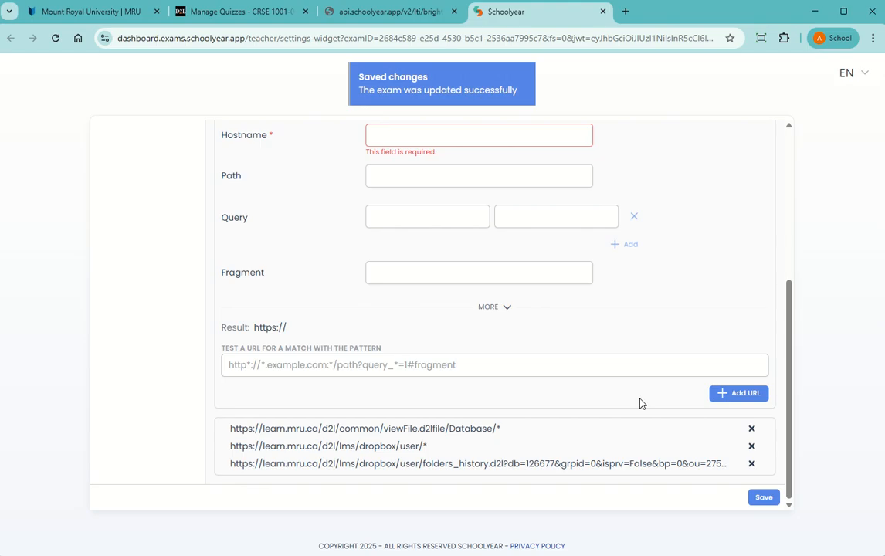
- Allow Office 365 as an additional desktop application for the Midterm and set its planned number of students to 1
scroll(633, 403, "up", 4)
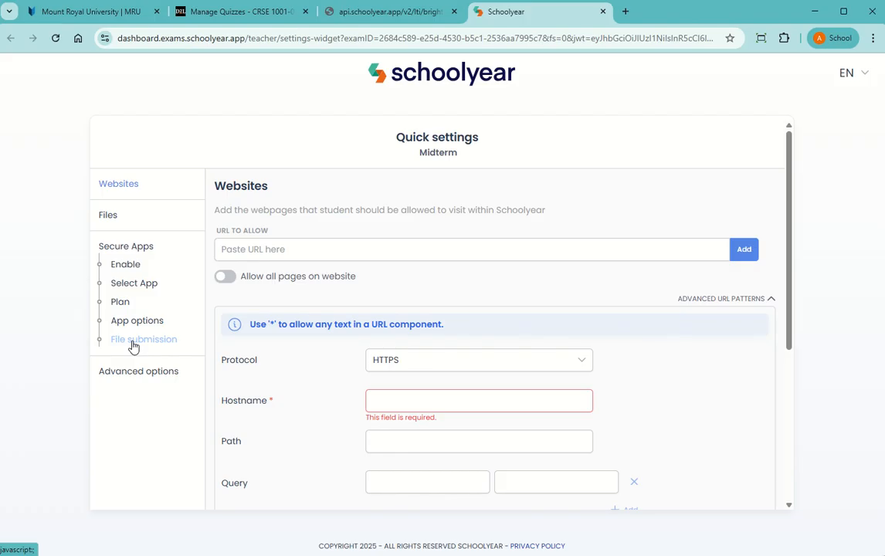
left_click(136, 251)
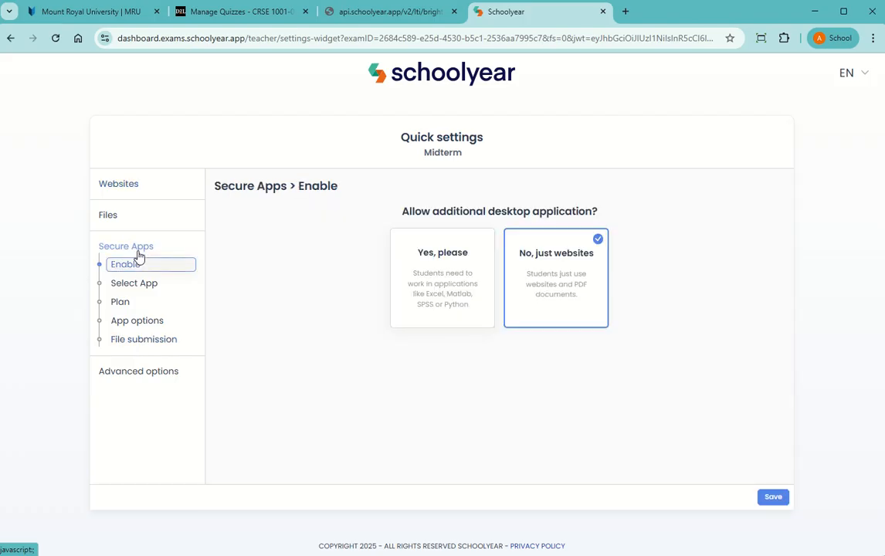
left_click(424, 269)
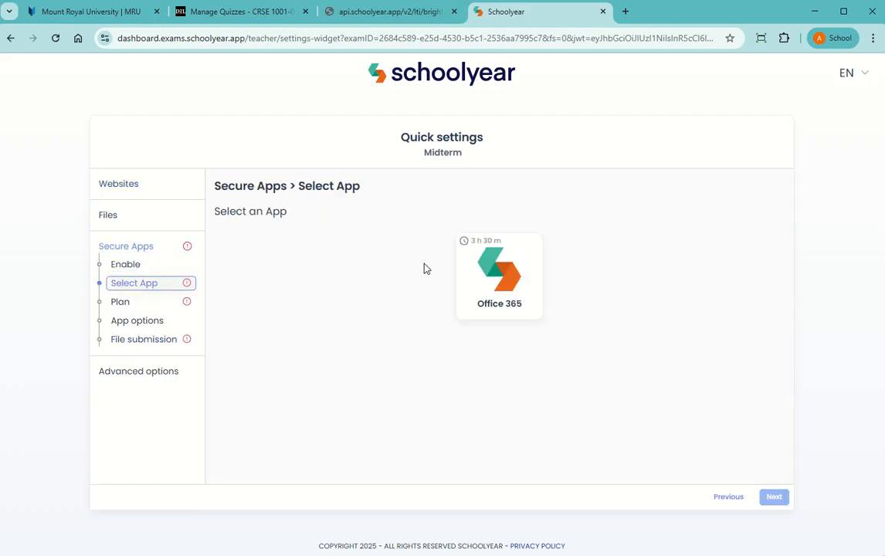
left_click(510, 256)
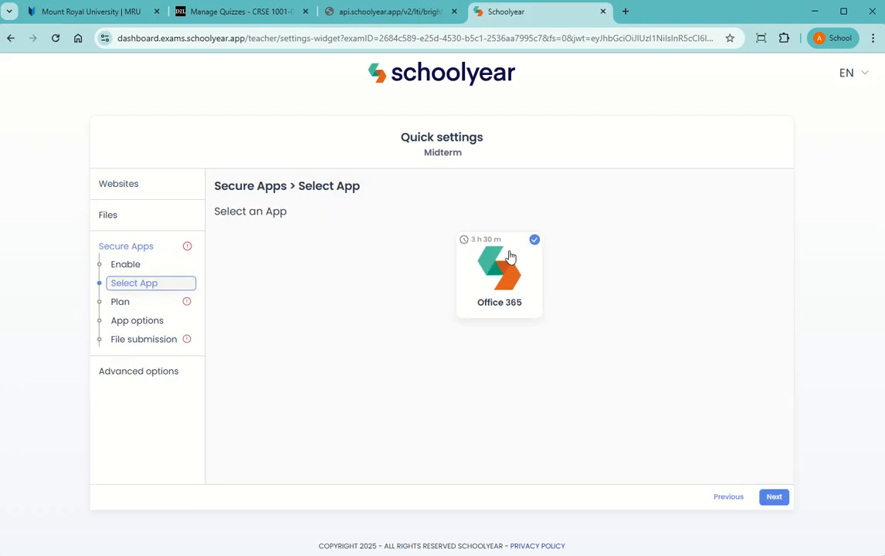
left_click(775, 498)
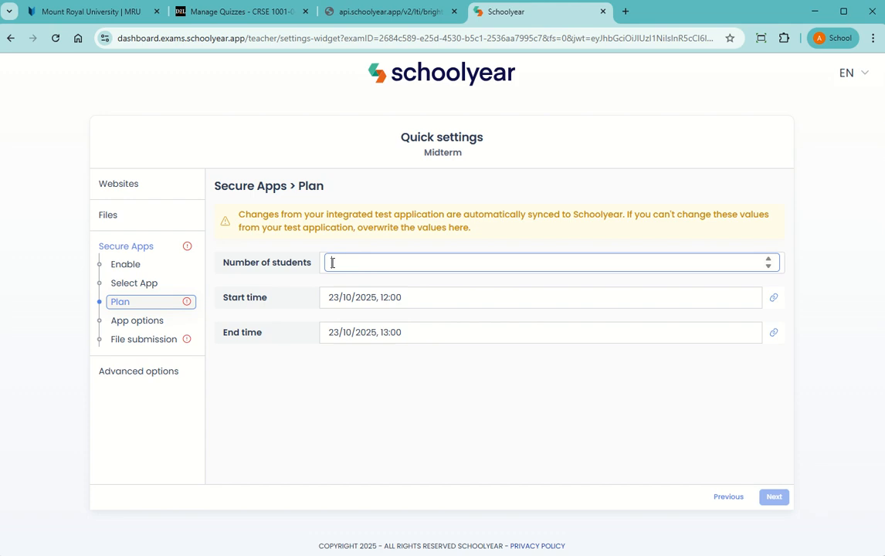
type("1")
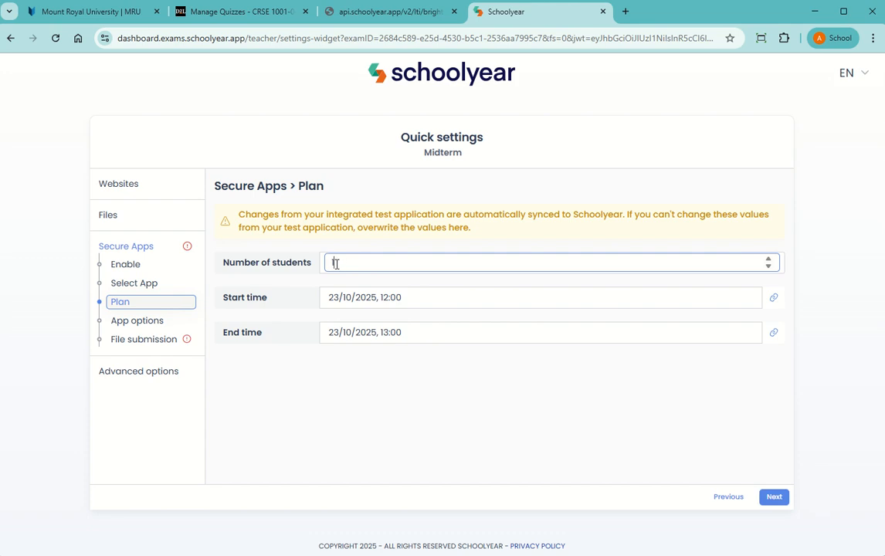
- Check the course's learner enrolment in the classlist's enrolment statistics in D2L
left_click(262, 16)
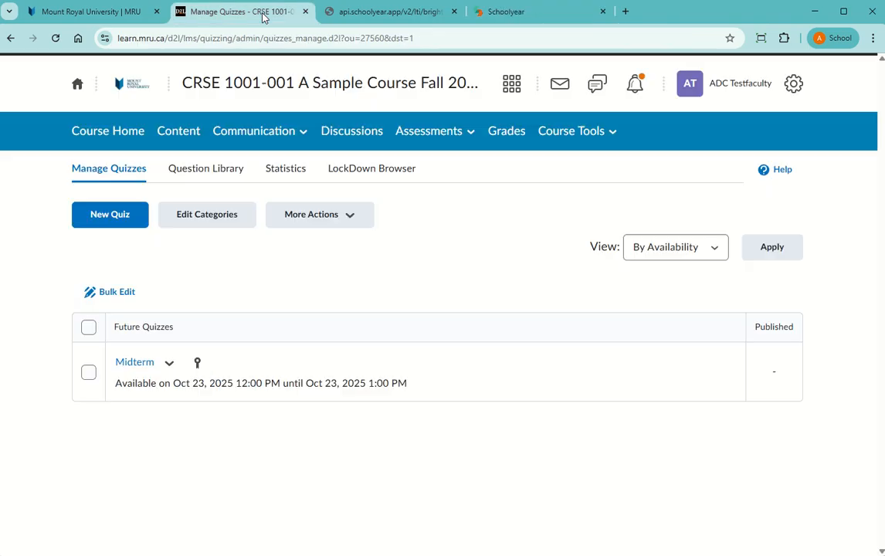
left_click(259, 131)
left_click(247, 261)
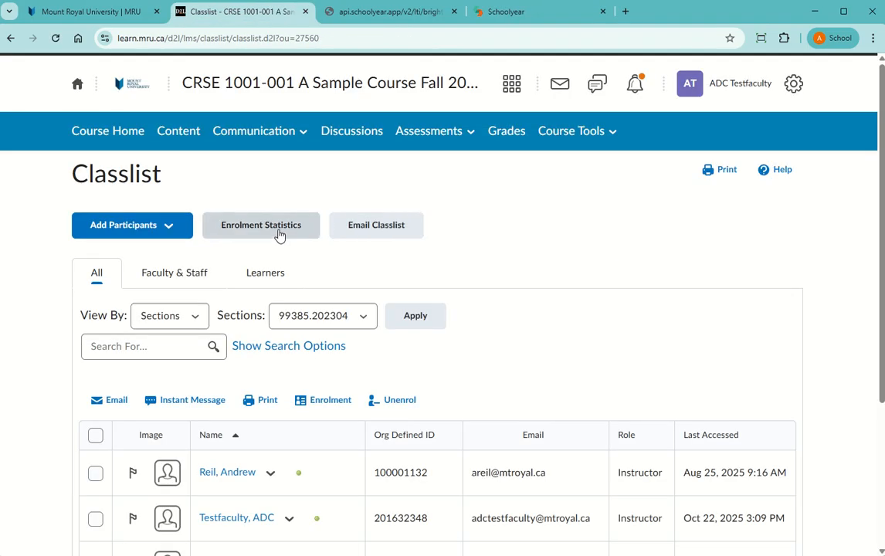
left_click(278, 234)
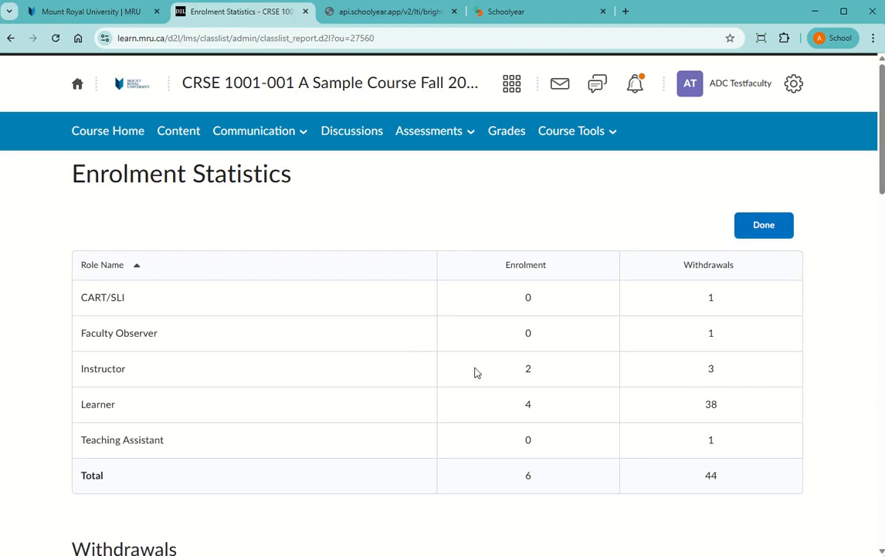
left_click_drag(526, 405, 539, 409)
- Return to the Schoolyear quick settings and proceed from the secure app plan to the file submission settings
left_click(390, 16)
left_click(495, 15)
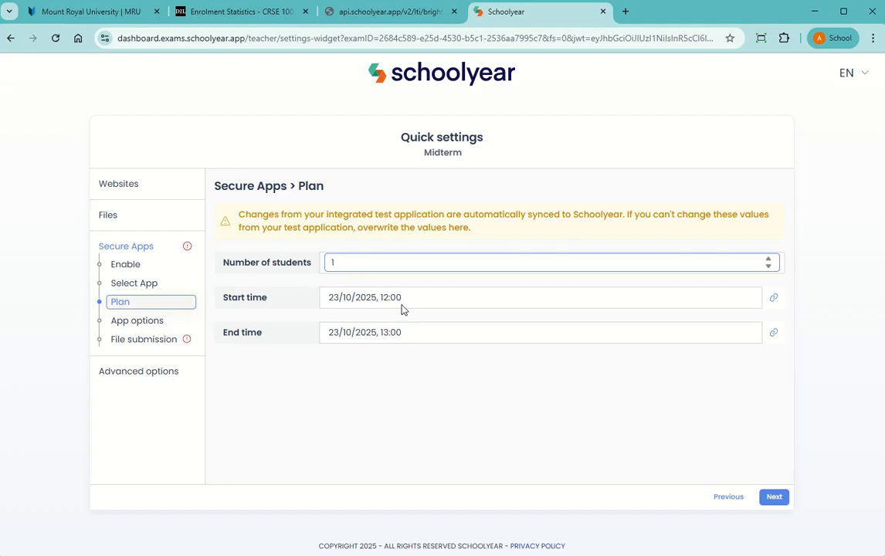
left_click(778, 500)
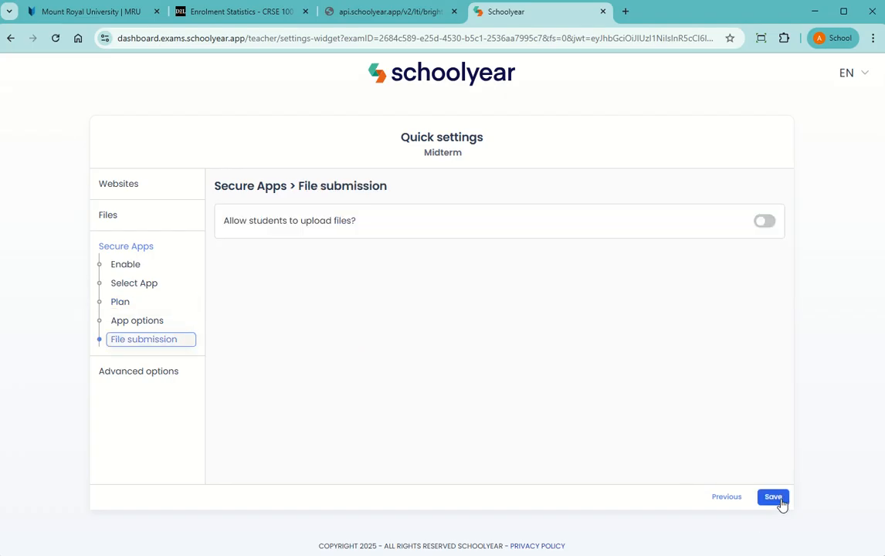